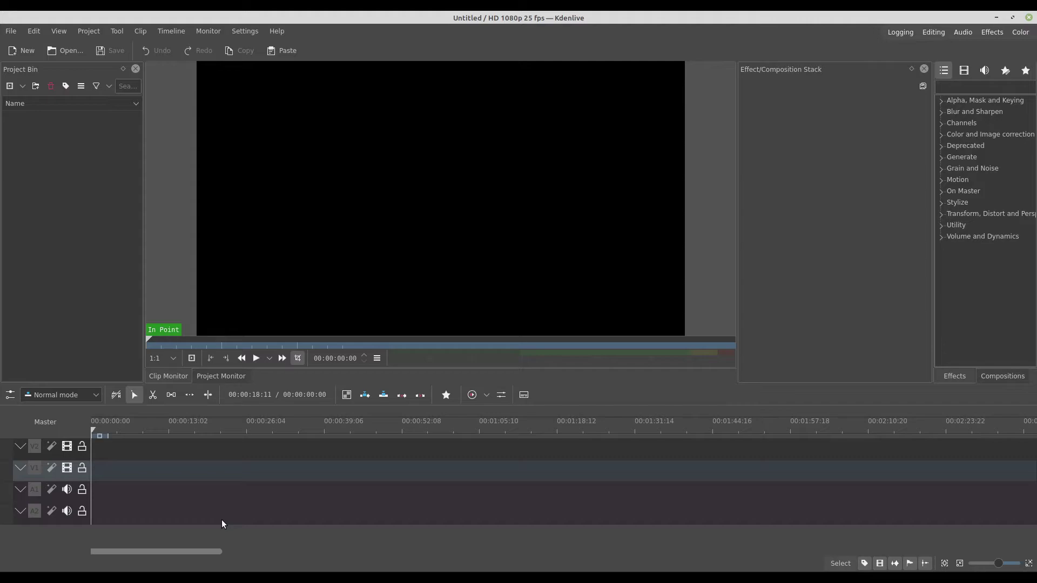
Switch from Kdenlive to the Inkscape window showing the blank drawing.svg page
{"action": "key", "text": "alt+Tab"}
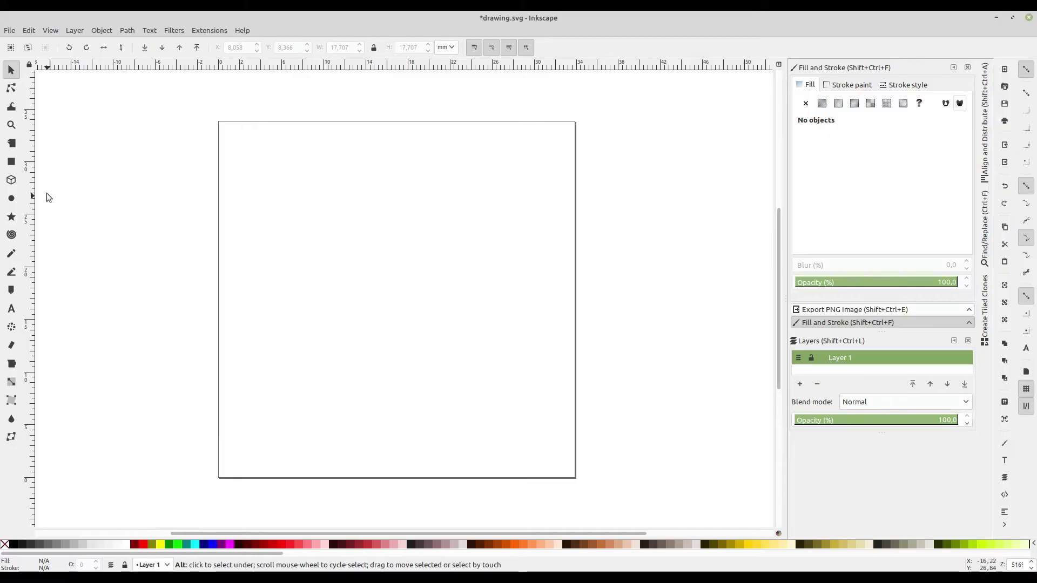
Draw a large red circle on the page, nudge it slightly, and save it as drawing.svg
{"action": "left_click", "coordinate": [12, 198]}
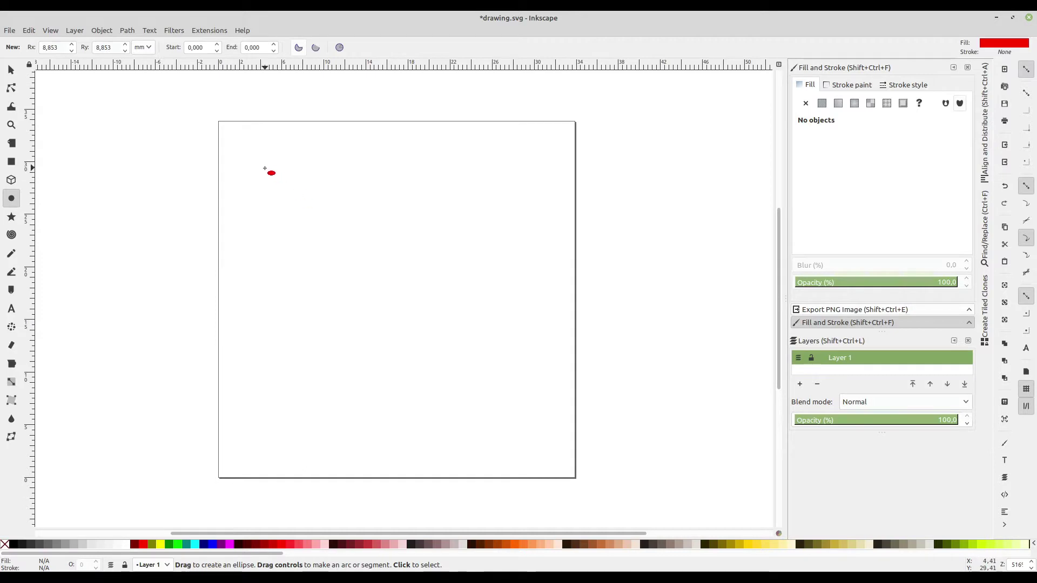
{"action": "left_click_drag", "start_coordinate": [265, 169], "coordinate": [521, 434]}
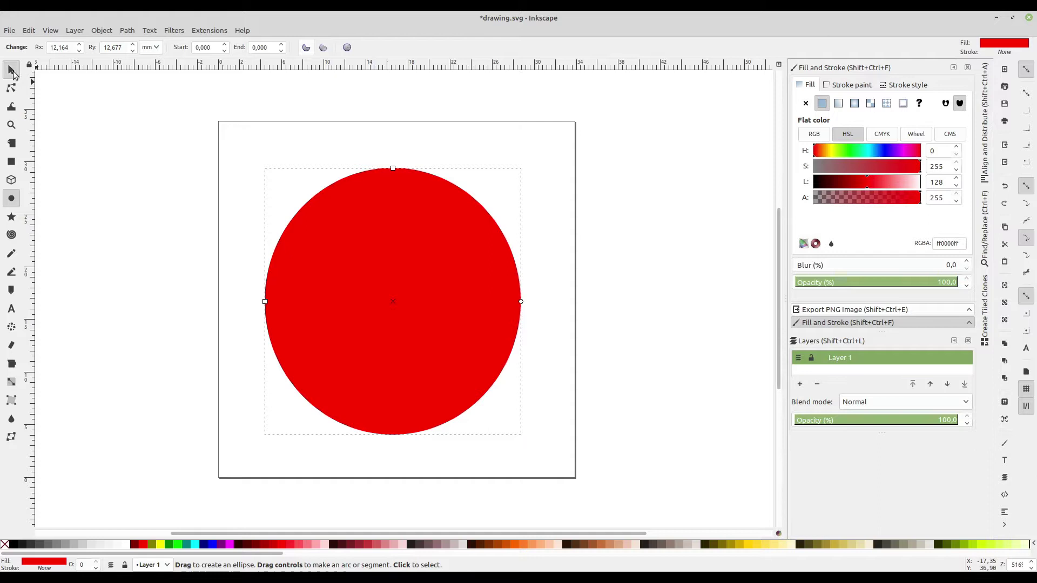
{"action": "left_click", "coordinate": [13, 72]}
{"action": "left_click_drag", "start_coordinate": [419, 284], "coordinate": [416, 290]}
{"action": "key", "text": "ctrl+s"}
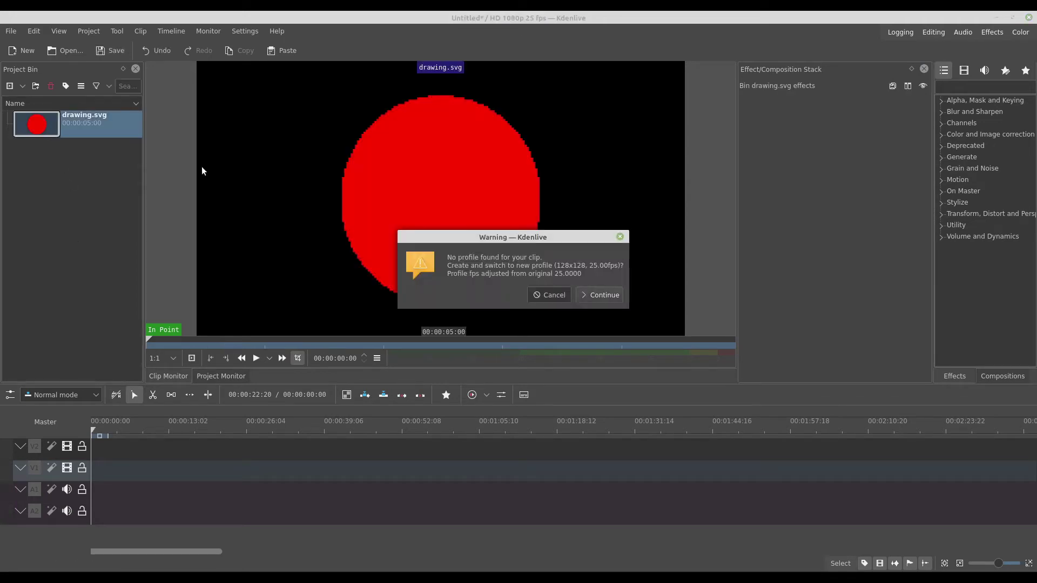
Accept the profile warning, place drawing.svg on V1, and dock both monitors side by side
{"action": "left_click", "coordinate": [592, 296]}
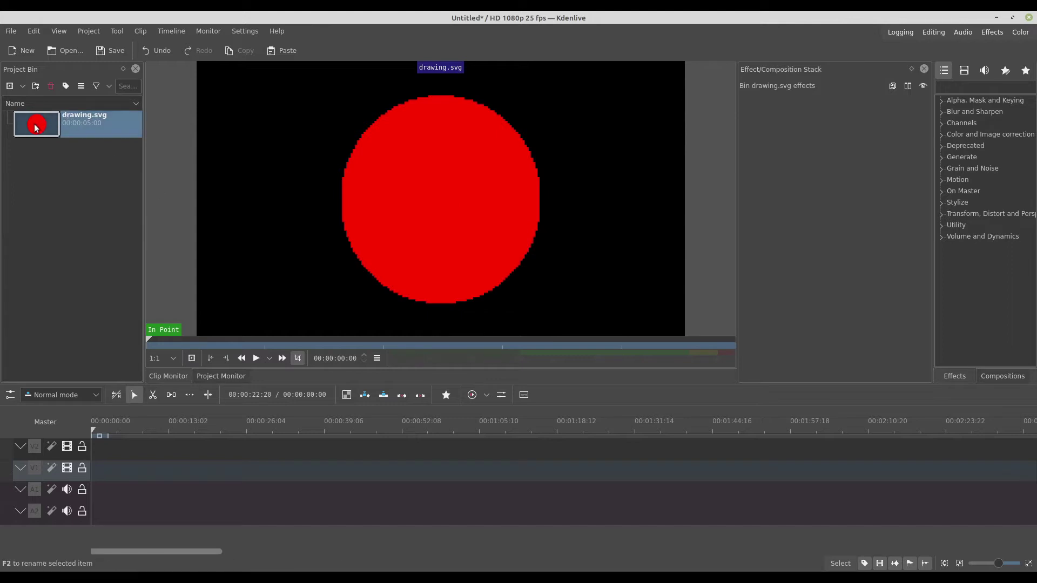
{"action": "mouse_move", "coordinate": [36, 127]}
{"action": "left_mouse_down"}
{"action": "mouse_move", "coordinate": [195, 238]}
{"action": "mouse_move", "coordinate": [152, 404]}
{"action": "mouse_move", "coordinate": [99, 470]}
{"action": "mouse_move", "coordinate": [101, 458]}
{"action": "left_mouse_up"}
{"action": "left_click", "coordinate": [102, 454]}
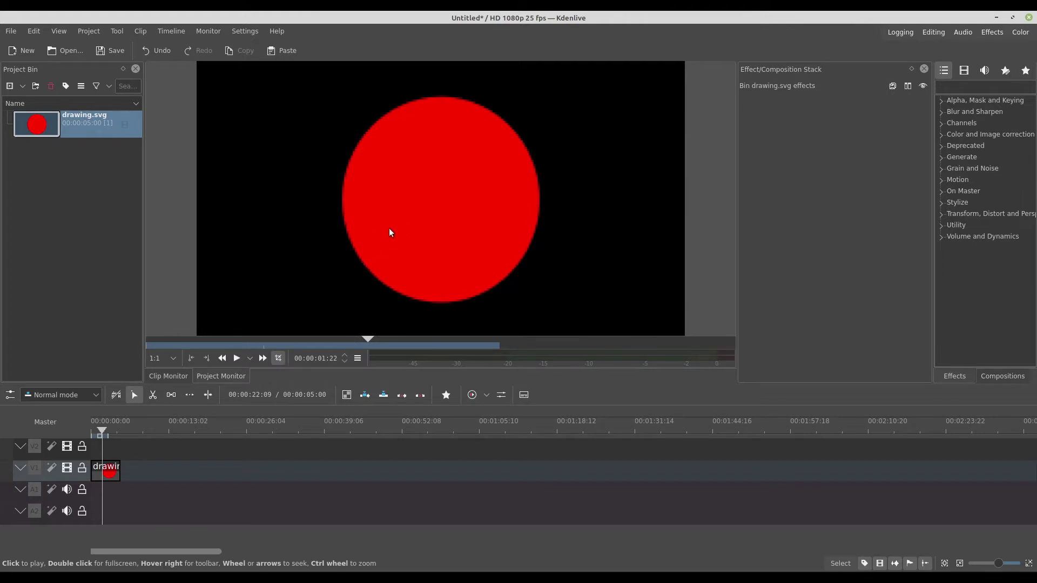
{"action": "left_click_drag", "start_coordinate": [218, 378], "coordinate": [701, 287]}
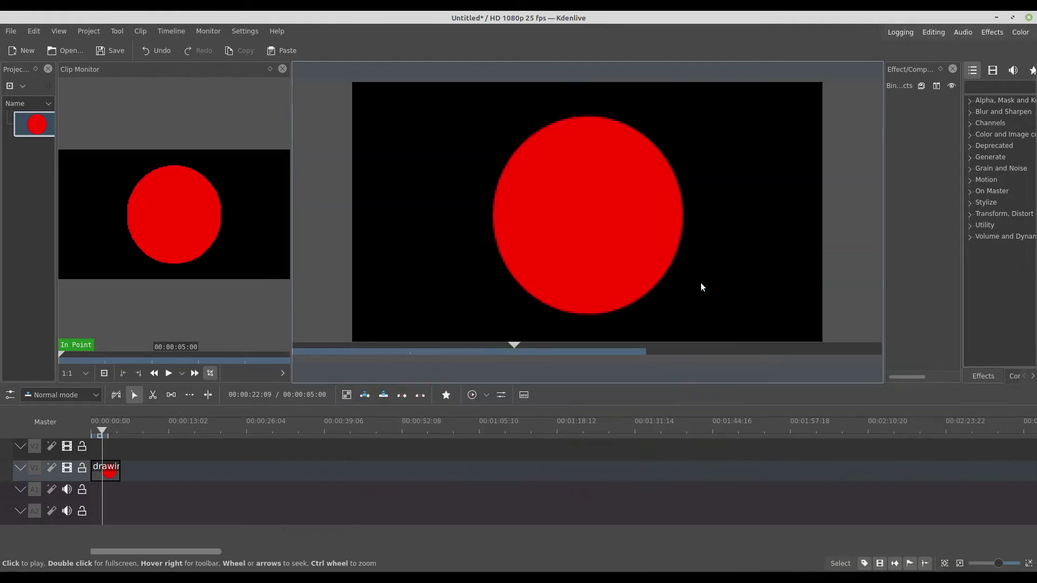
{"action": "mouse_move", "coordinate": [291, 291]}
{"action": "left_mouse_down"}
{"action": "mouse_move", "coordinate": [423, 298]}
{"action": "mouse_move", "coordinate": [512, 281]}
{"action": "left_mouse_up"}
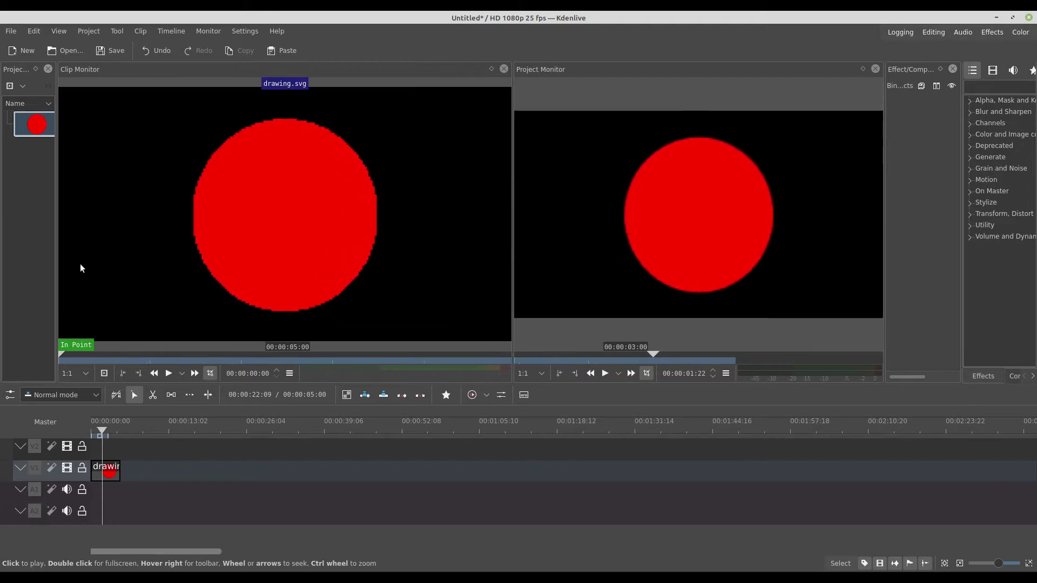
{"action": "left_click_drag", "start_coordinate": [57, 259], "coordinate": [138, 252]}
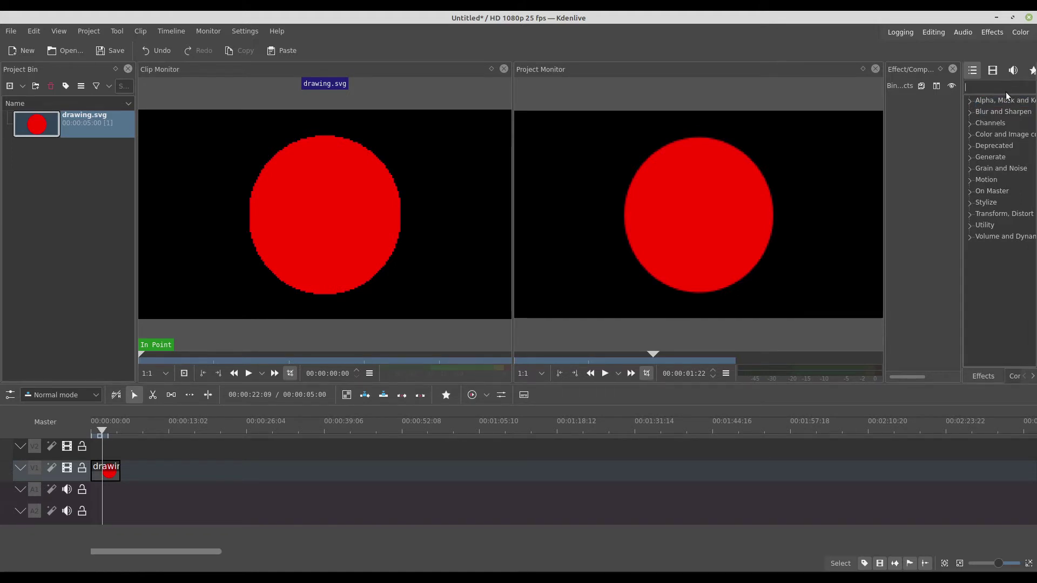
Add a Transform effect to the circle clip at 439.69% size, shifted left so red fills the frame
{"action": "type", "text": "trans"}
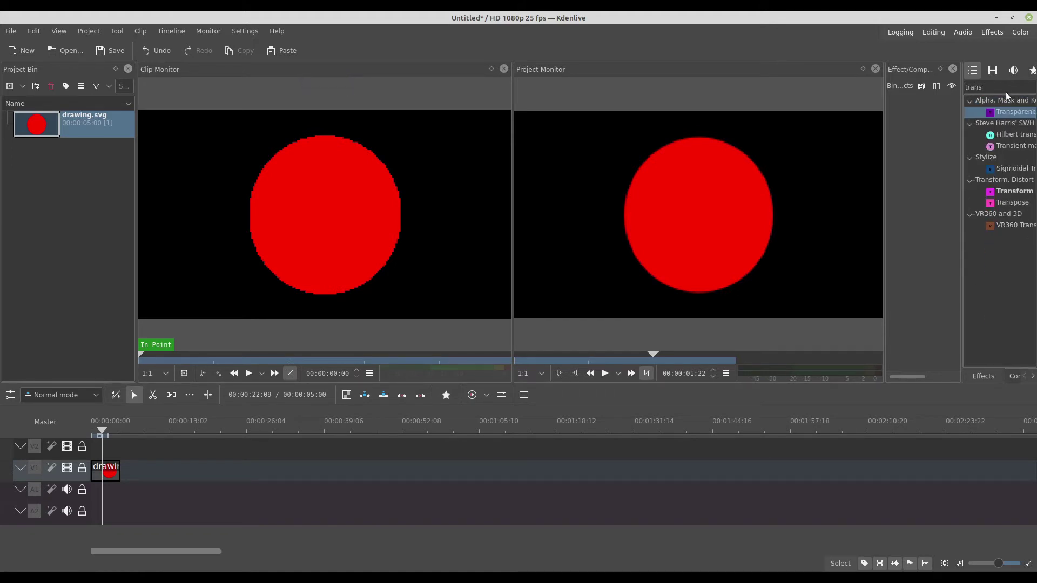
{"action": "left_click_drag", "start_coordinate": [1019, 193], "coordinate": [105, 473]}
{"action": "left_click_drag", "start_coordinate": [884, 257], "coordinate": [445, 328]}
{"action": "scroll", "coordinate": [699, 173], "scroll_direction": "up", "scroll_amount": 10}
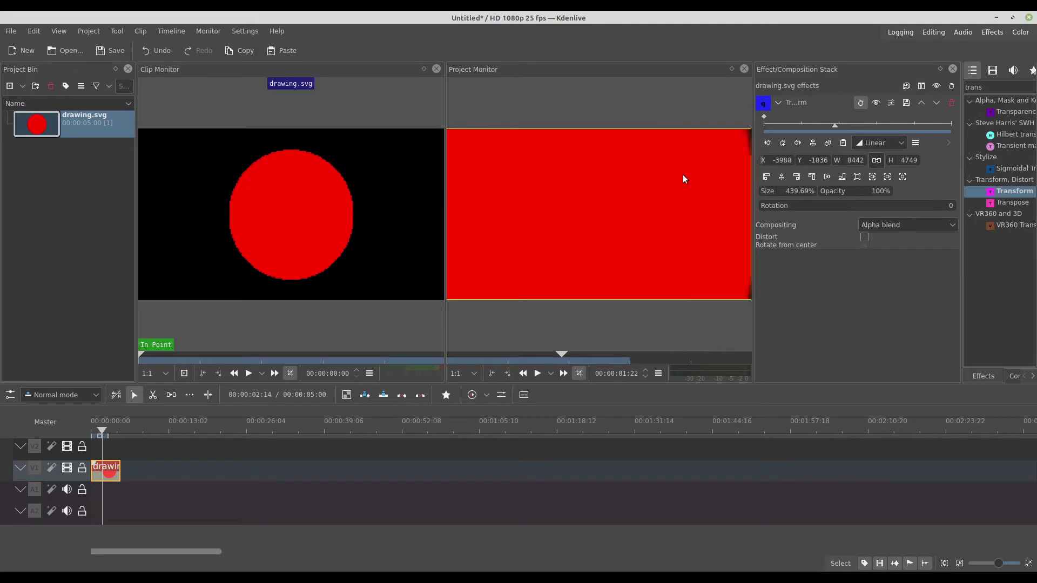
{"action": "left_click_drag", "start_coordinate": [612, 190], "coordinate": [581, 201]}
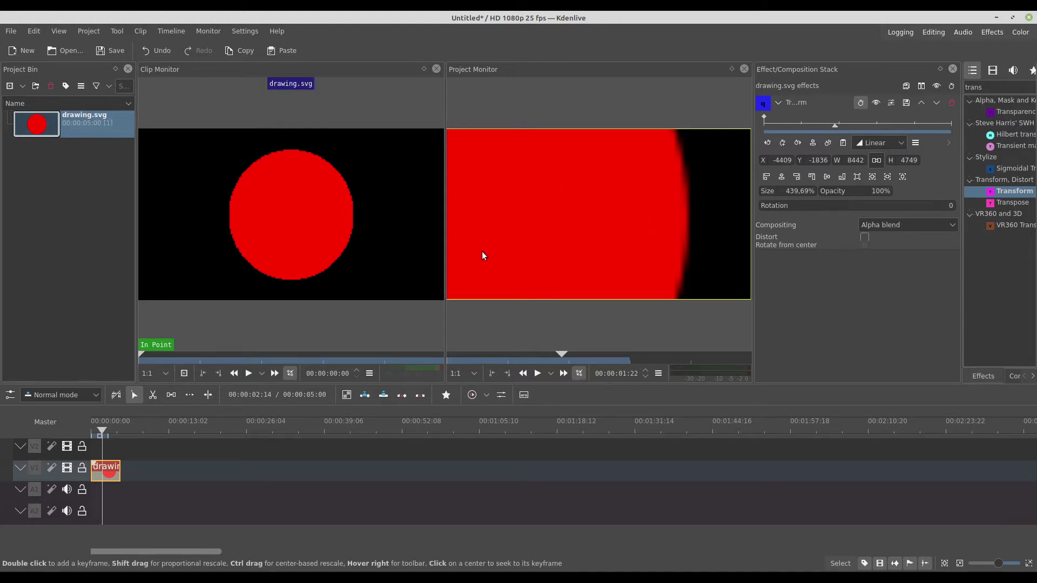
{"action": "left_click", "coordinate": [32, 177]}
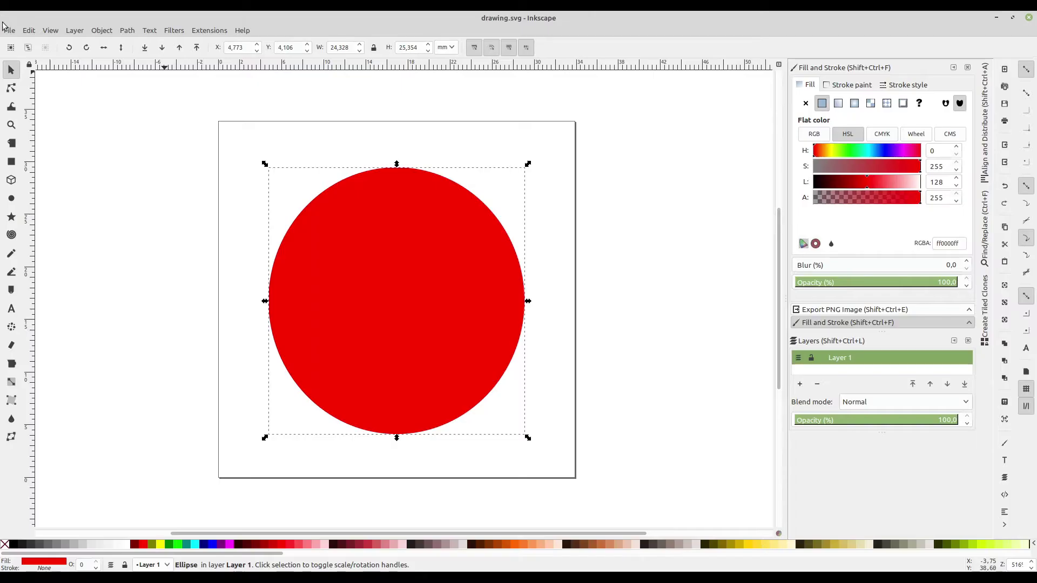
{"action": "left_click", "coordinate": [9, 30]}
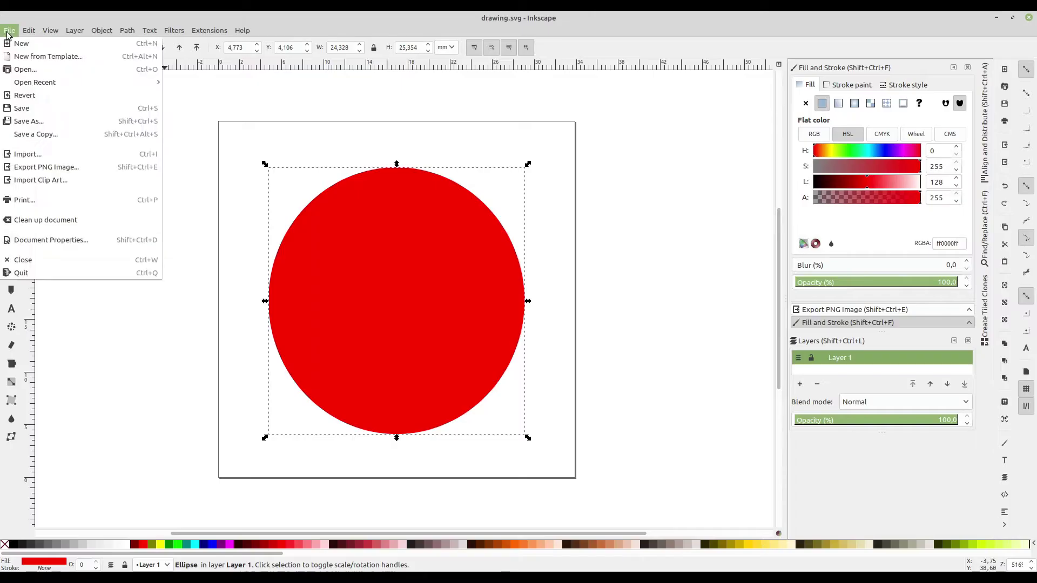
{"action": "left_click", "coordinate": [74, 240]}
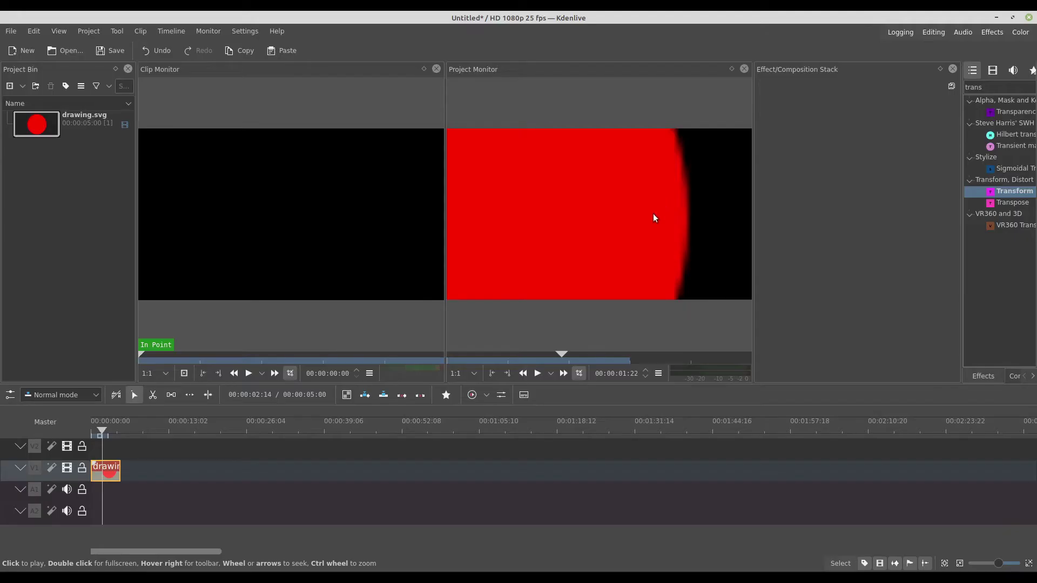
Create a new title clip from the Project Bin in an enlarged editor and begin adding an image
{"action": "right_click", "coordinate": [39, 213]}
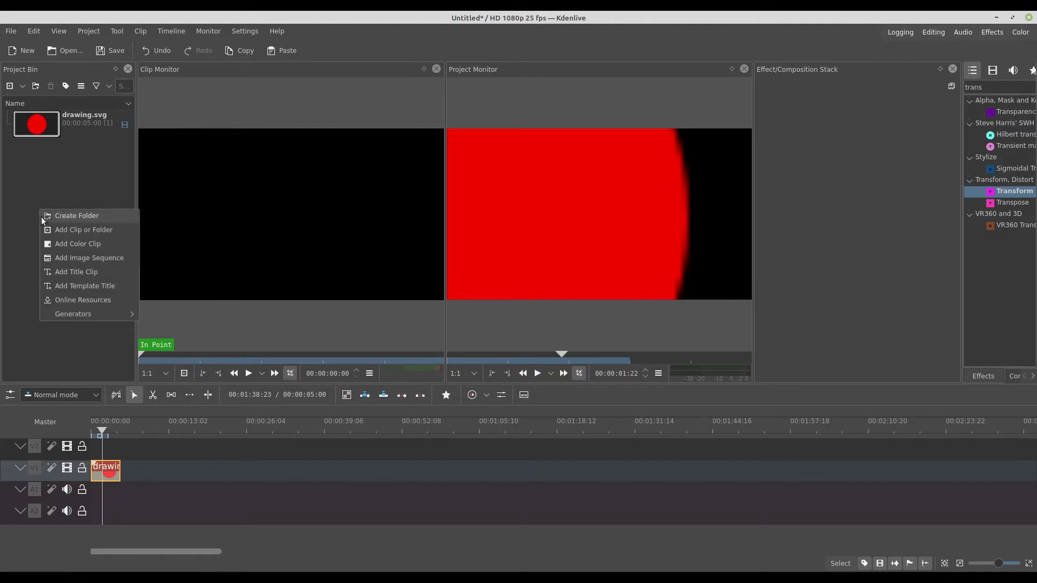
{"action": "left_click", "coordinate": [90, 277]}
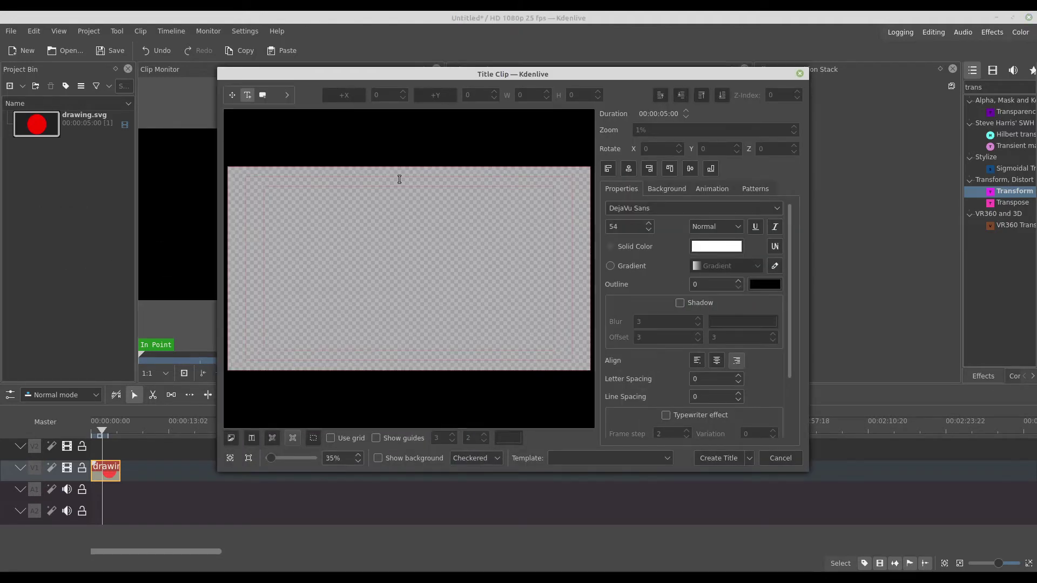
{"action": "left_click_drag", "start_coordinate": [221, 71], "coordinate": [96, 34]}
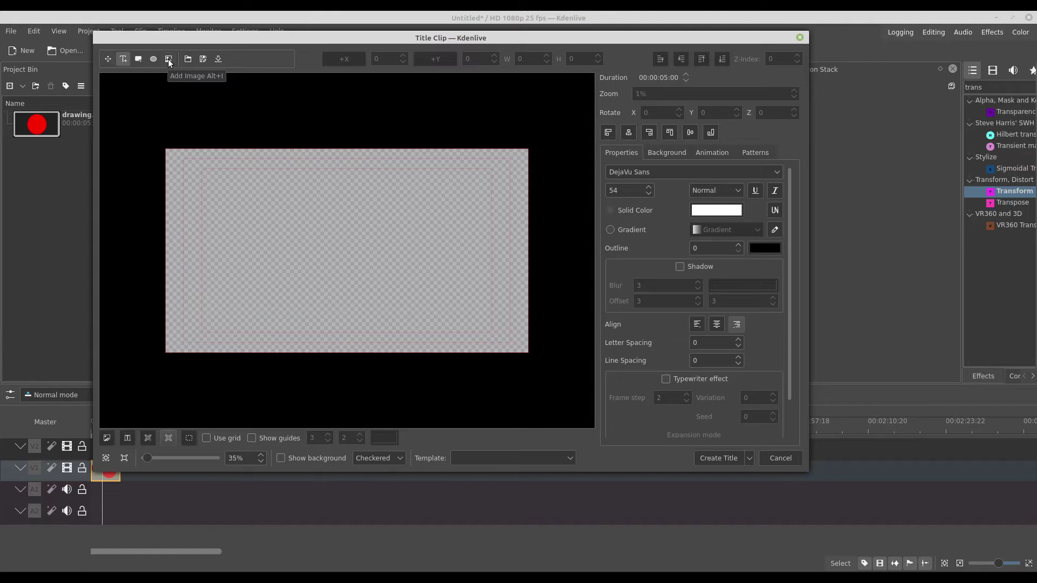
{"action": "left_click", "coordinate": [168, 59]}
Insert drawing.svg into the title, trying larger zoom values and moving the circle into the frame
{"action": "double_click", "coordinate": [361, 173]}
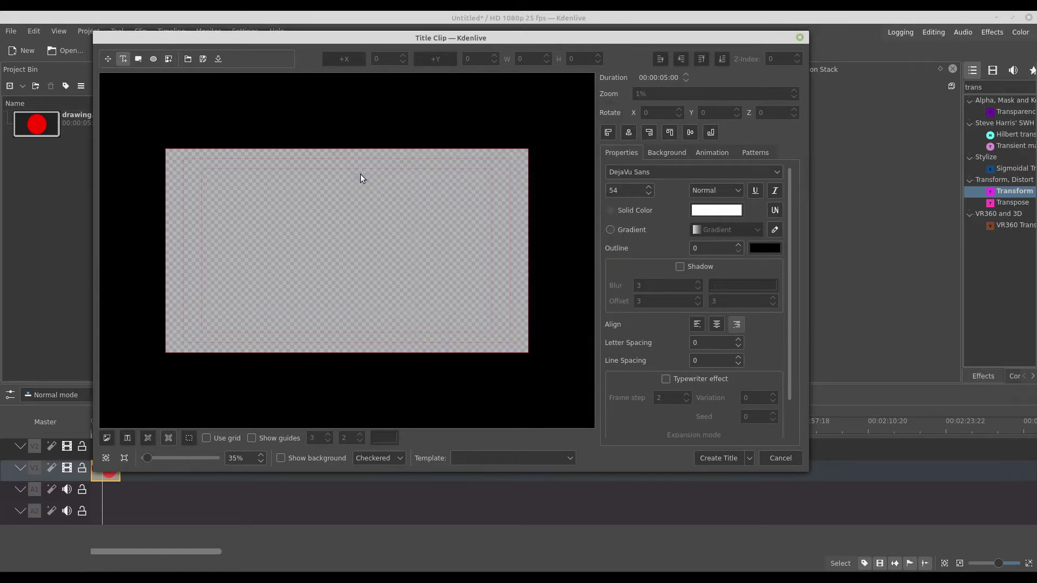
{"action": "left_click_drag", "start_coordinate": [178, 165], "coordinate": [264, 268]}
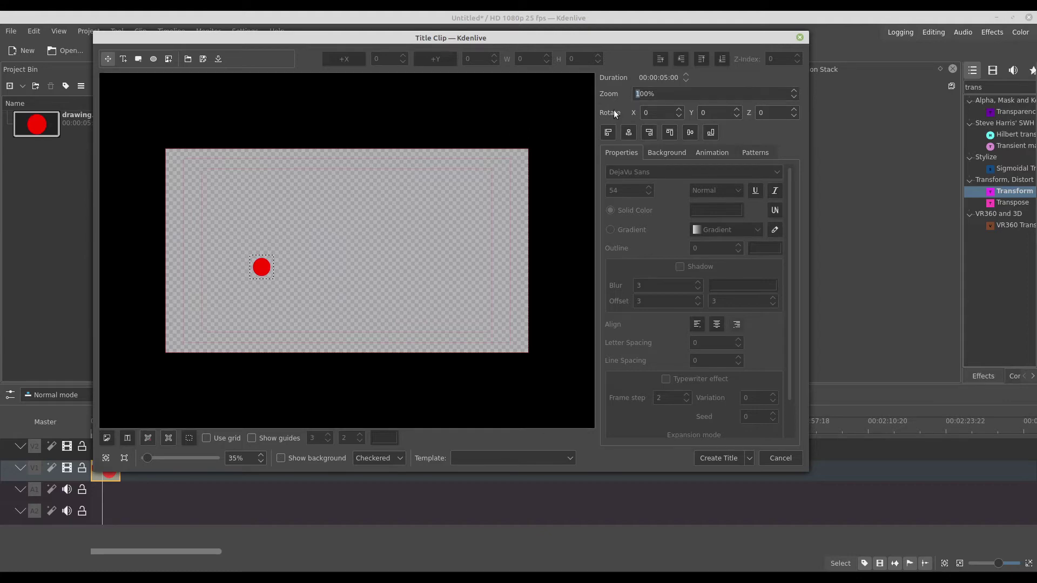
{"action": "type", "text": "6"}
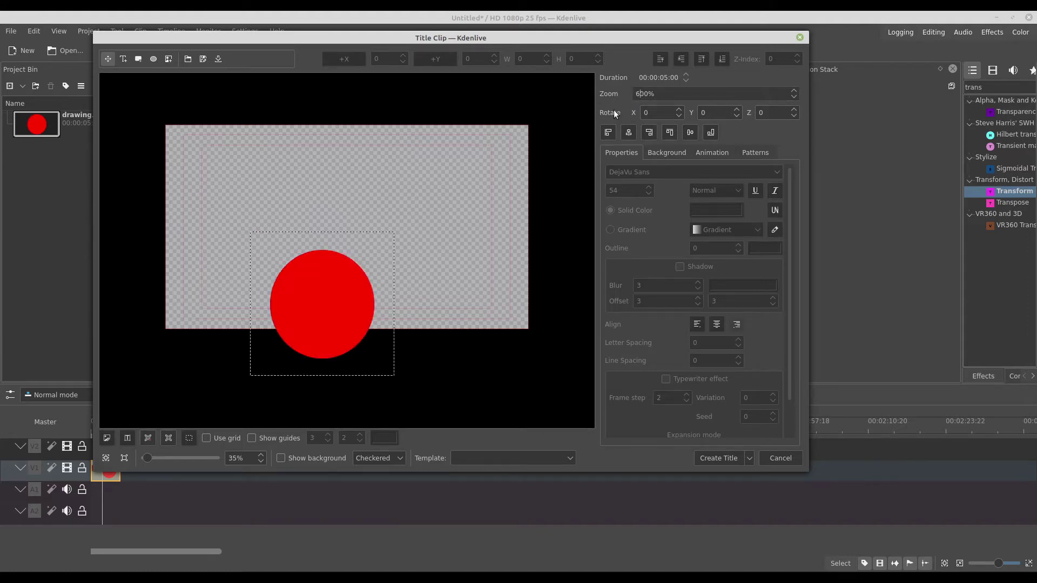
{"action": "left_click_drag", "start_coordinate": [324, 312], "coordinate": [289, 253]}
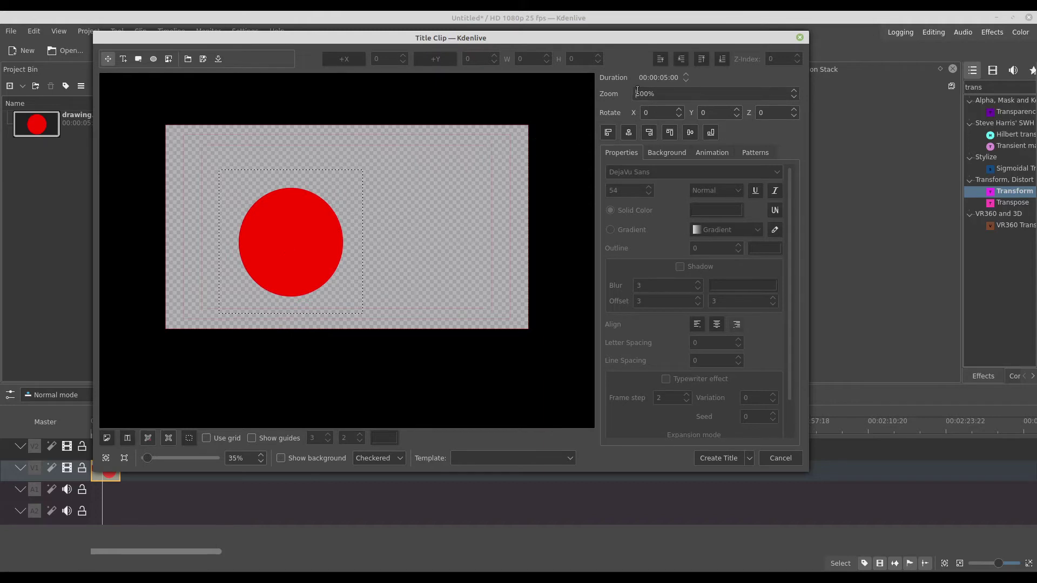
{"action": "type", "text": "1"}
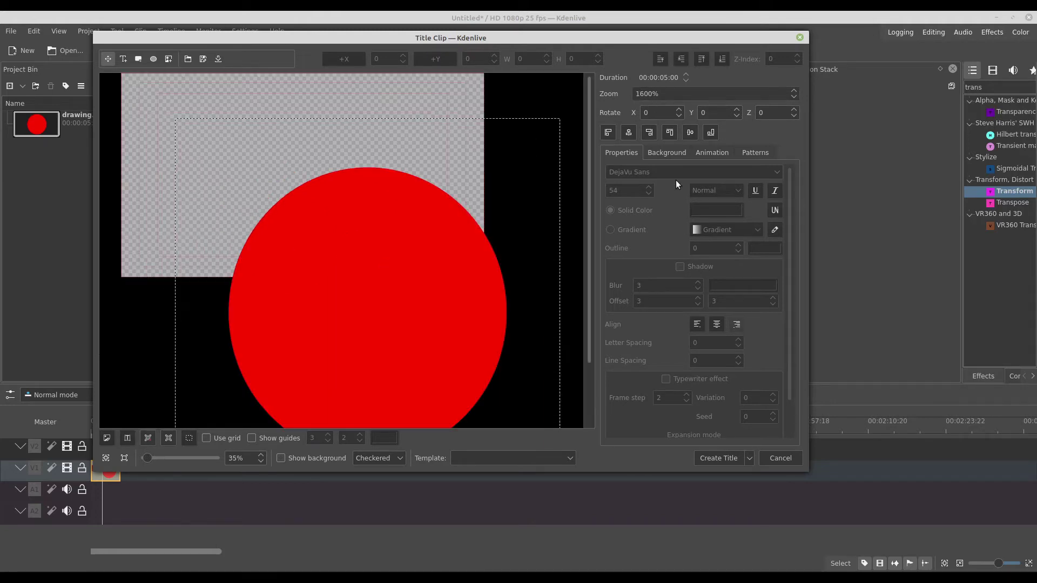
{"action": "left_click_drag", "start_coordinate": [413, 309], "coordinate": [315, 262]}
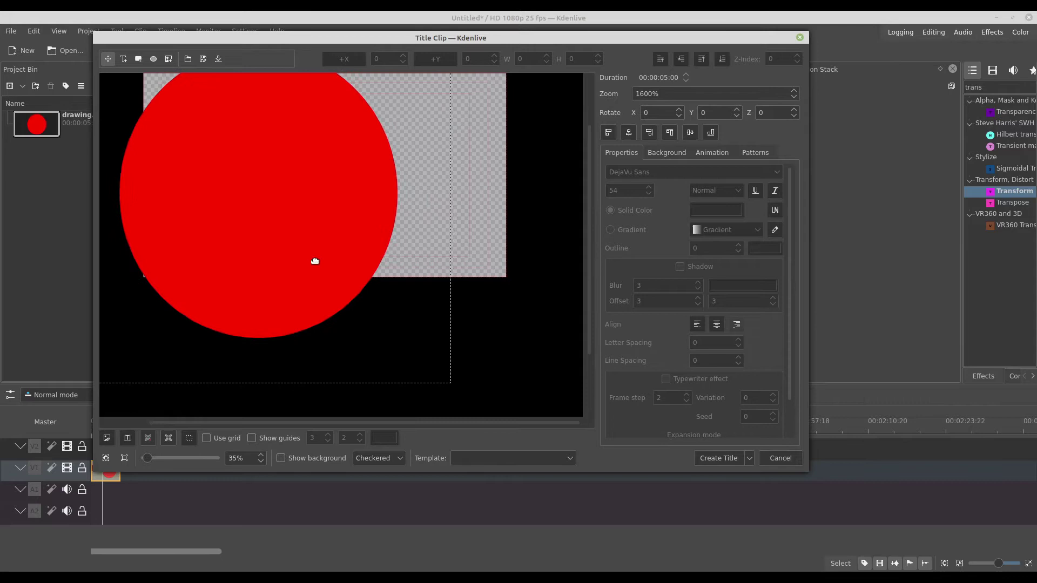
Bring the circle image's zoom down from 5600% to 100% and deselect it
{"action": "left_click_drag", "start_coordinate": [149, 458], "coordinate": [156, 458]}
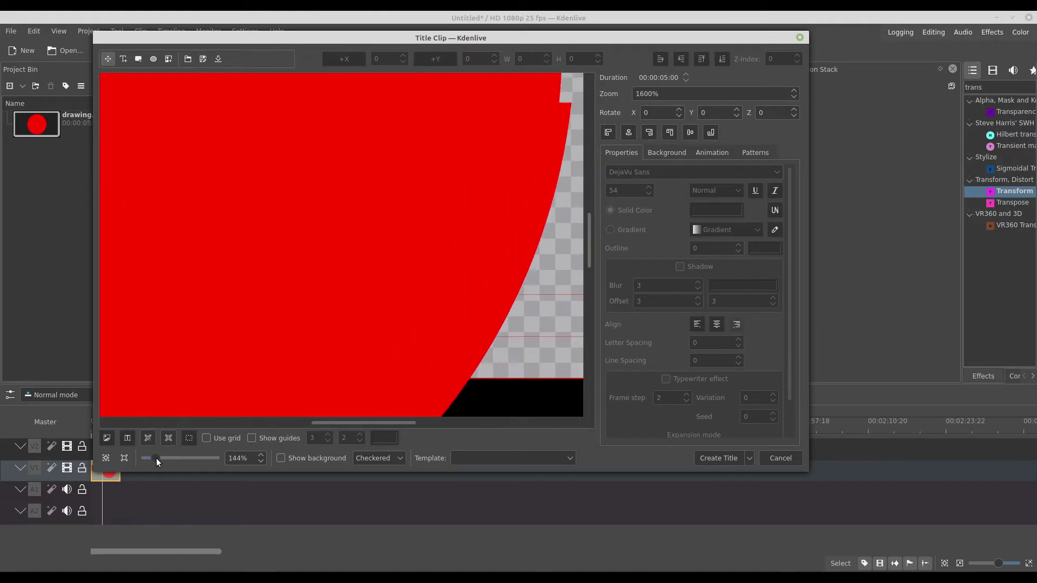
{"action": "scroll", "coordinate": [292, 262], "scroll_direction": "right", "scroll_amount": 3}
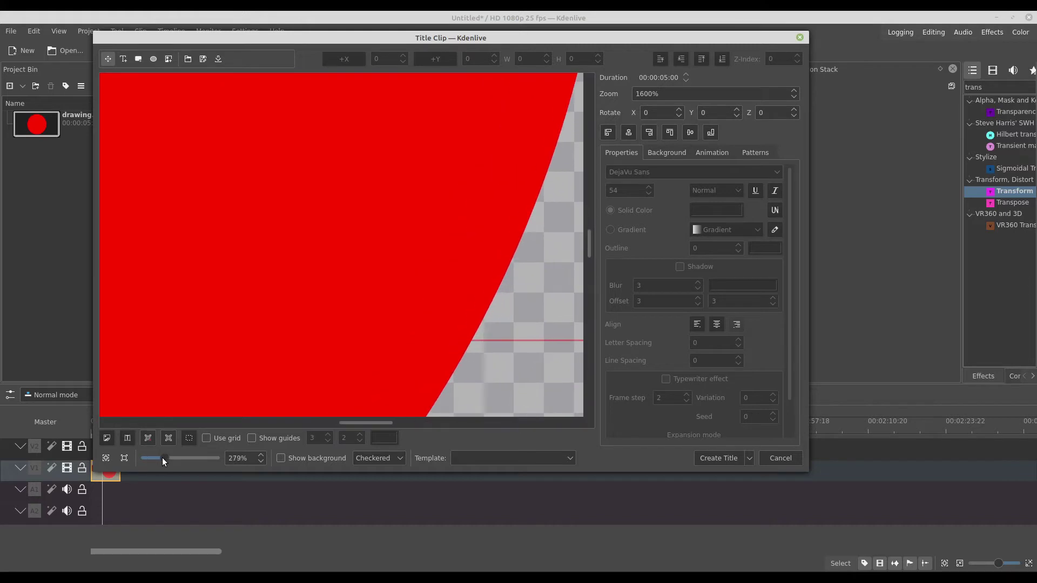
{"action": "left_click_drag", "start_coordinate": [162, 458], "coordinate": [146, 458]}
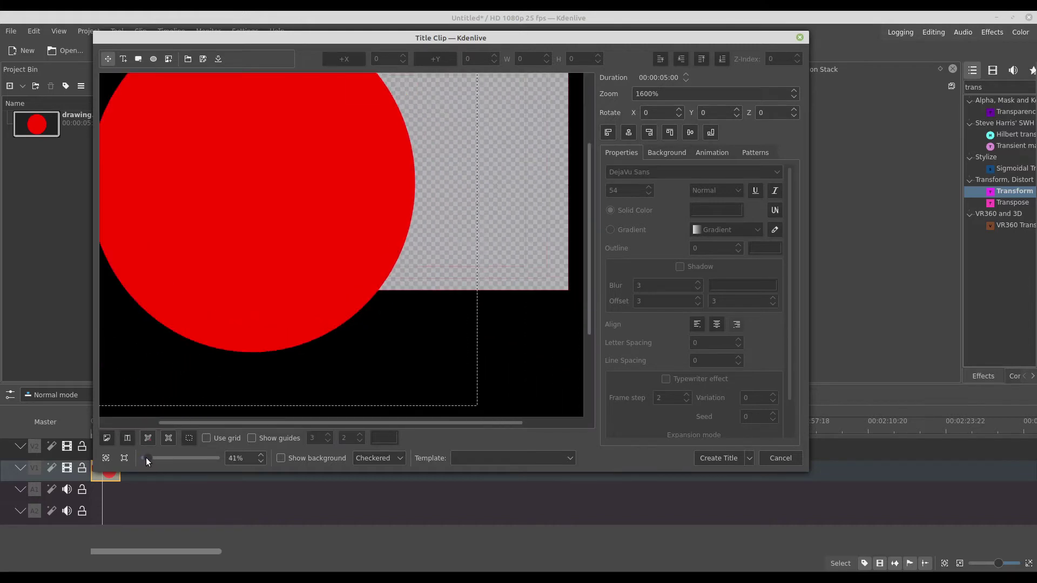
{"action": "left_click_drag", "start_coordinate": [276, 199], "coordinate": [311, 309]}
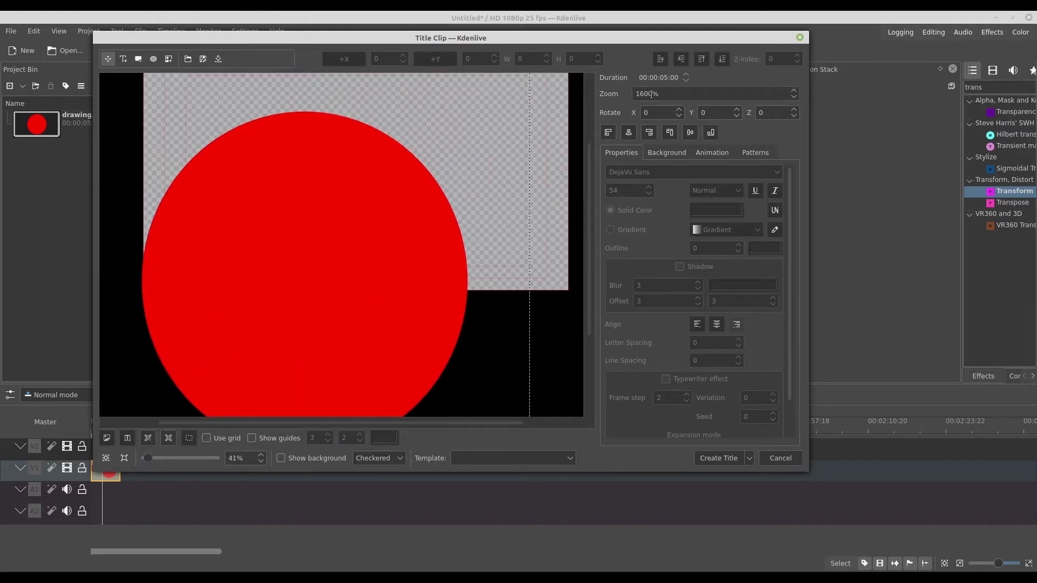
{"action": "left_click_drag", "start_coordinate": [641, 92], "coordinate": [620, 92]}
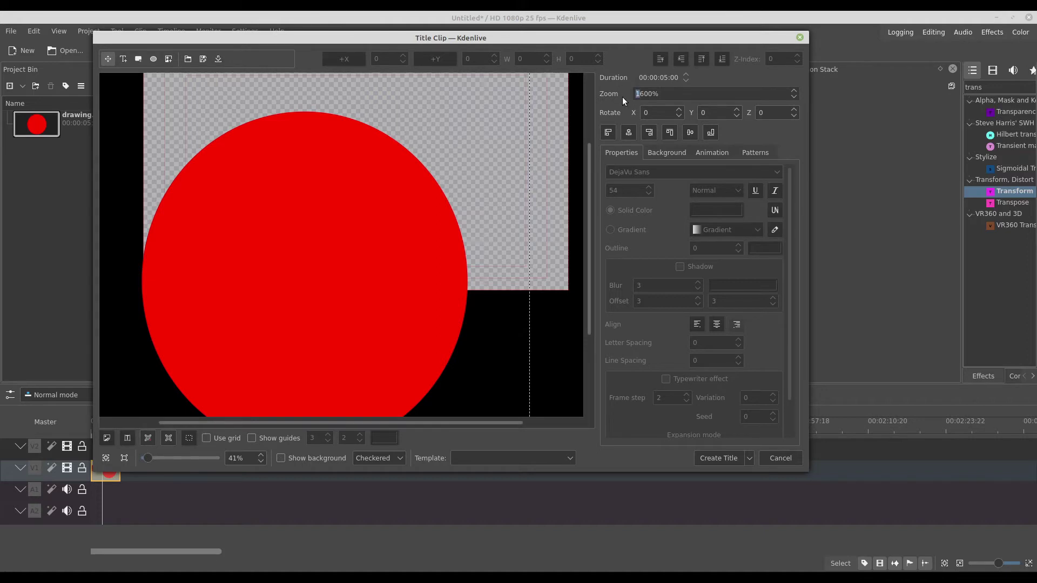
{"action": "type", "text": "5"}
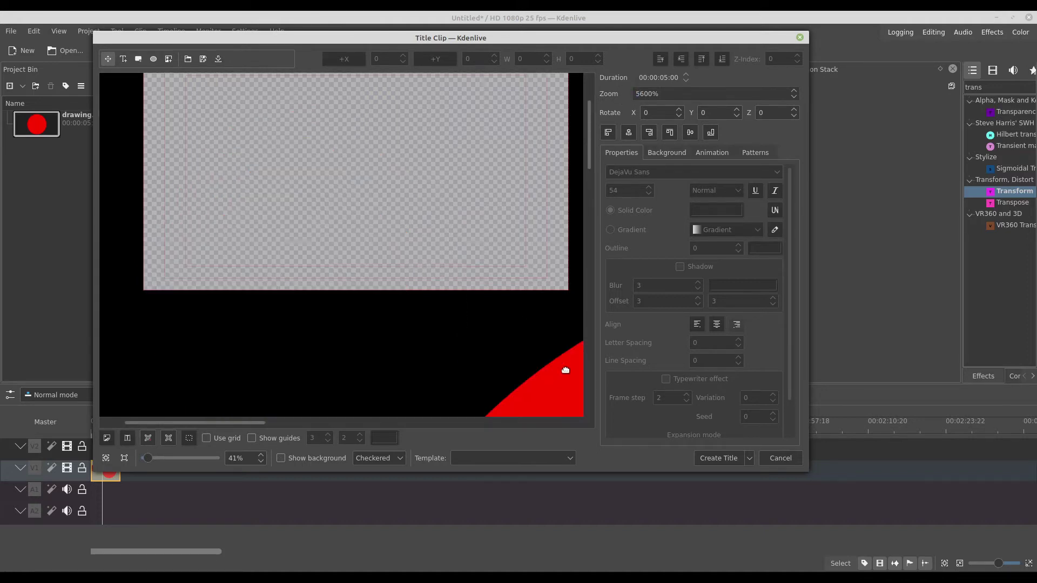
{"action": "left_click_drag", "start_coordinate": [565, 366], "coordinate": [344, 142]}
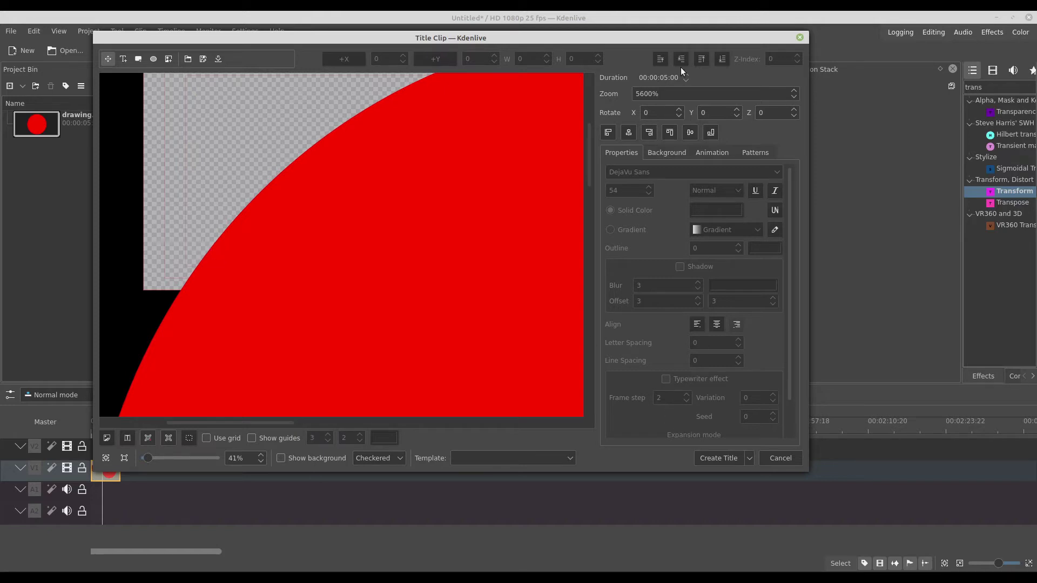
{"action": "left_click_drag", "start_coordinate": [647, 94], "coordinate": [619, 88]}
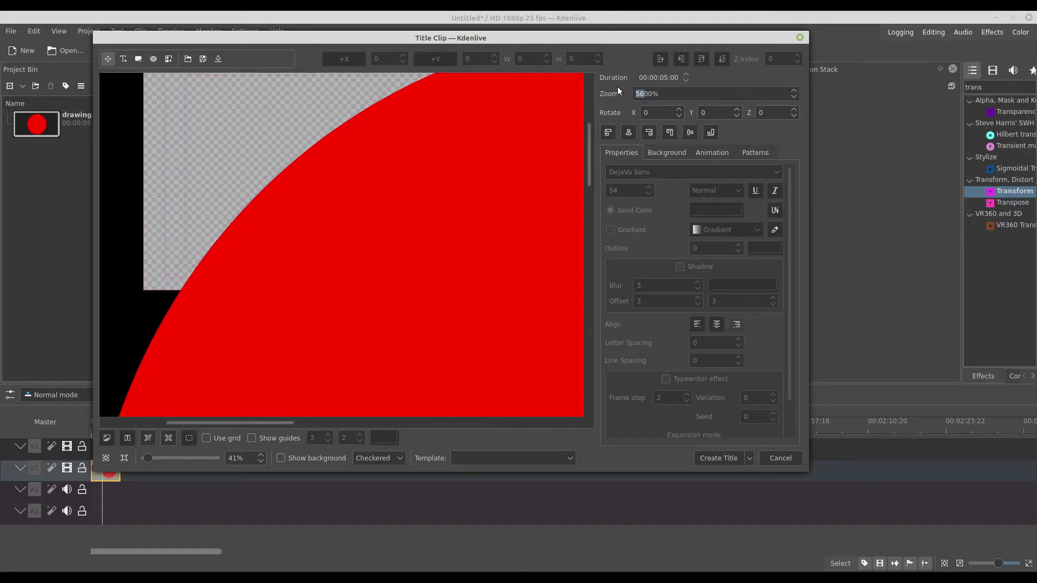
{"action": "type", "text": "1"}
{"action": "left_click", "coordinate": [507, 150]}
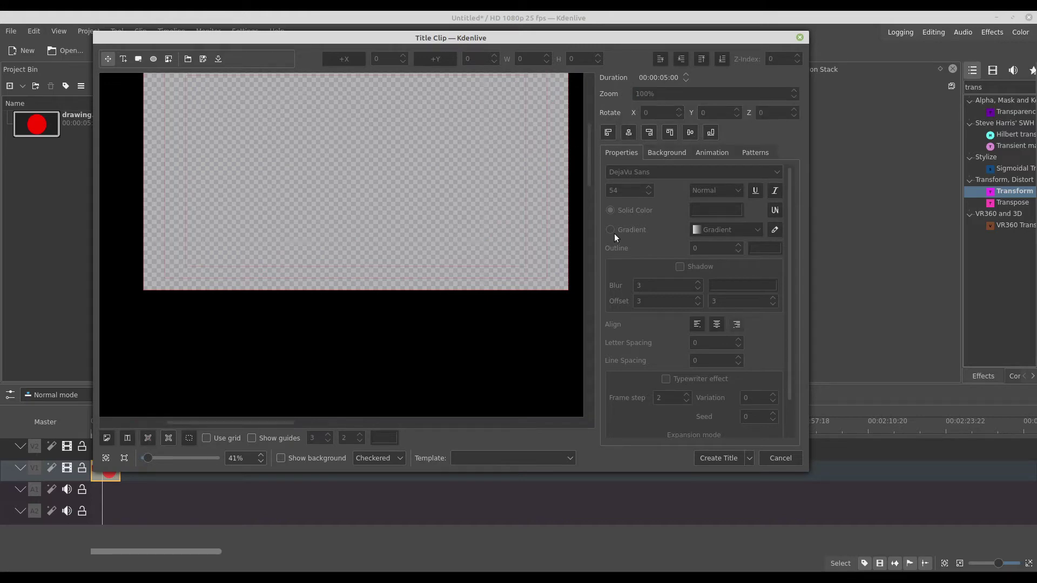
Discard the old title and start a new one with drawing.svg centred horizontally and vertically
{"action": "left_click_drag", "start_coordinate": [588, 176], "coordinate": [598, 155]}
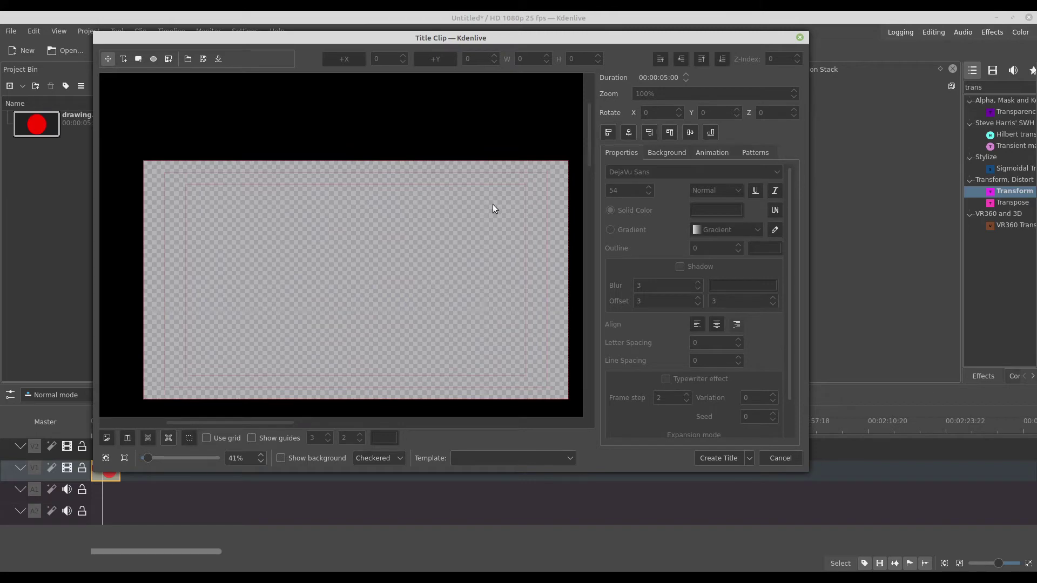
{"action": "left_click", "coordinate": [778, 455]}
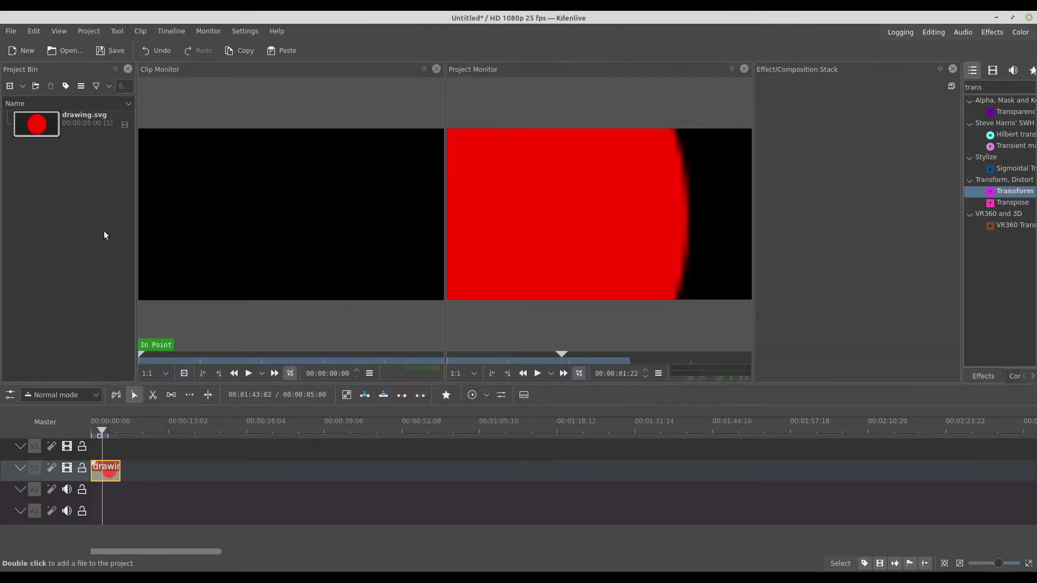
{"action": "right_click", "coordinate": [104, 231]}
{"action": "left_click", "coordinate": [156, 295]}
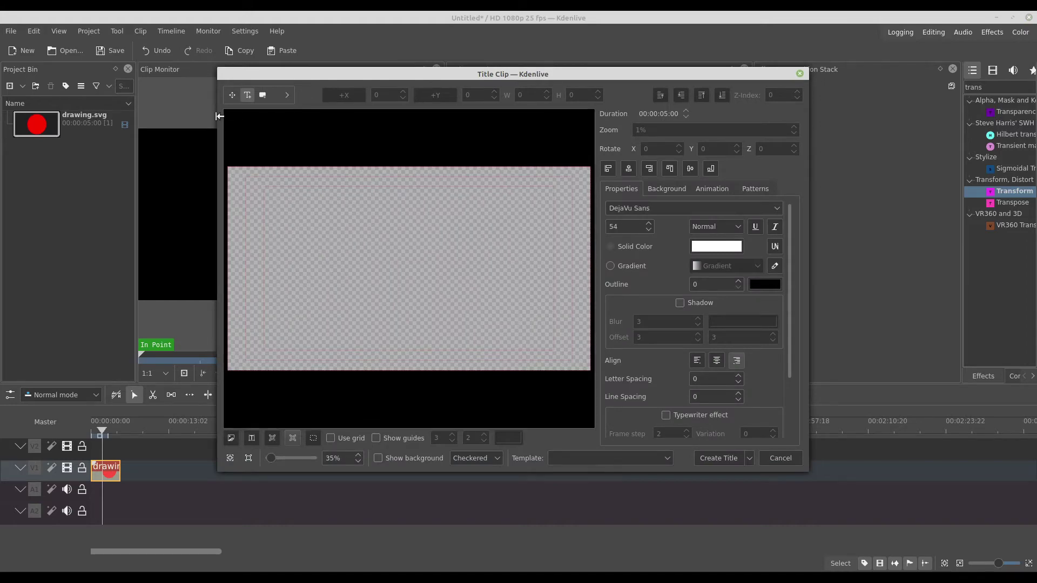
{"action": "left_click_drag", "start_coordinate": [219, 116], "coordinate": [186, 114]}
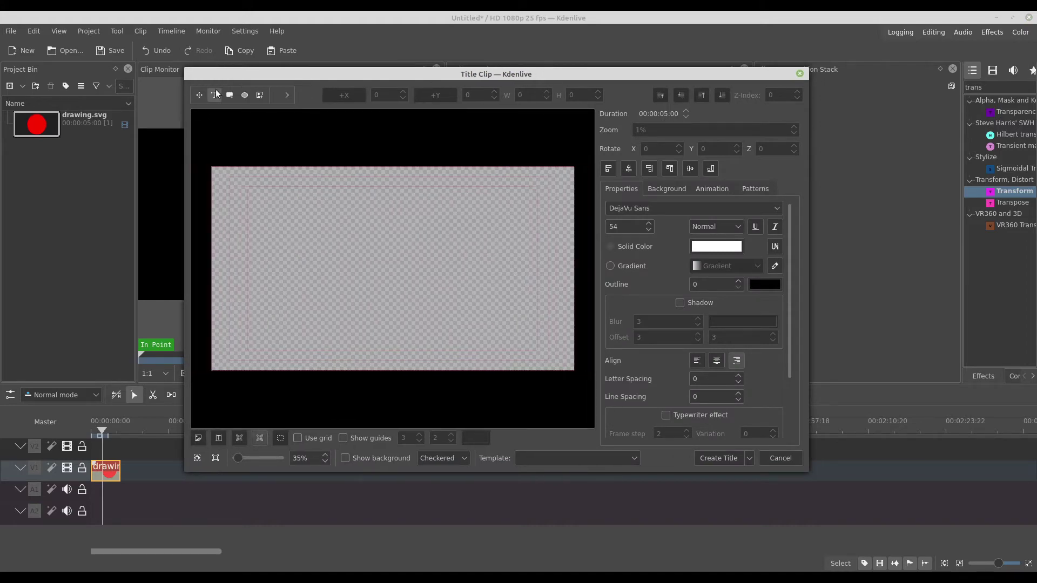
{"action": "left_click", "coordinate": [260, 95]}
{"action": "double_click", "coordinate": [423, 189]}
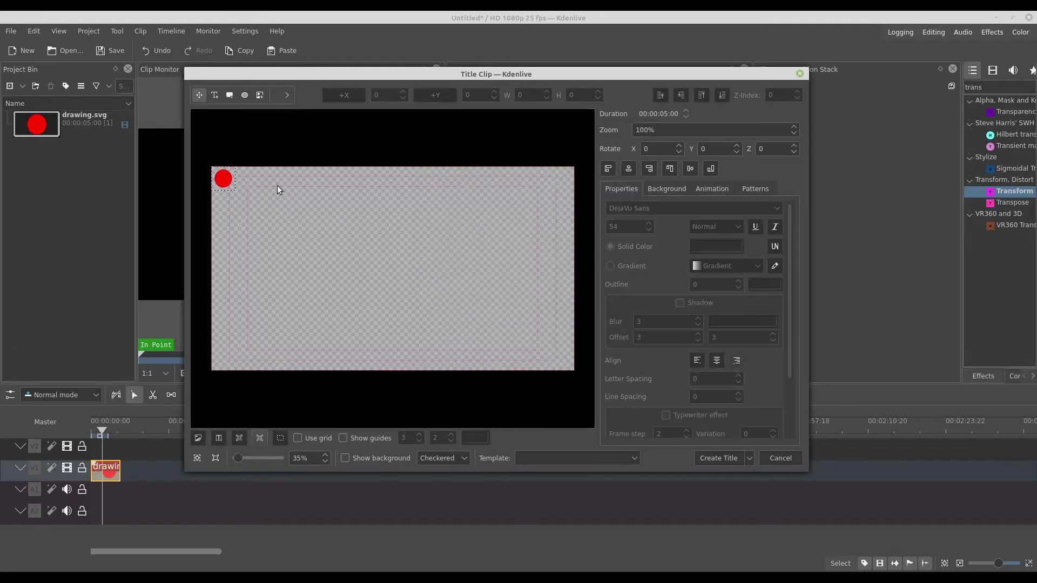
{"action": "left_click", "coordinate": [630, 168]}
{"action": "left_click", "coordinate": [690, 168]}
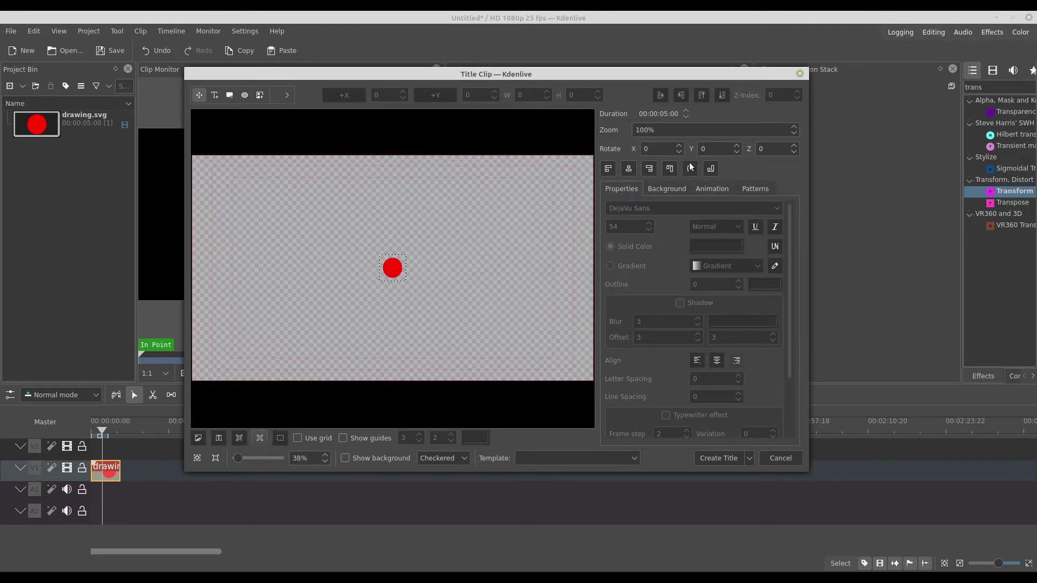
Create the title clip, place it on V1 after drawing.svg, and add a Transform effect
{"action": "left_click", "coordinate": [714, 457]}
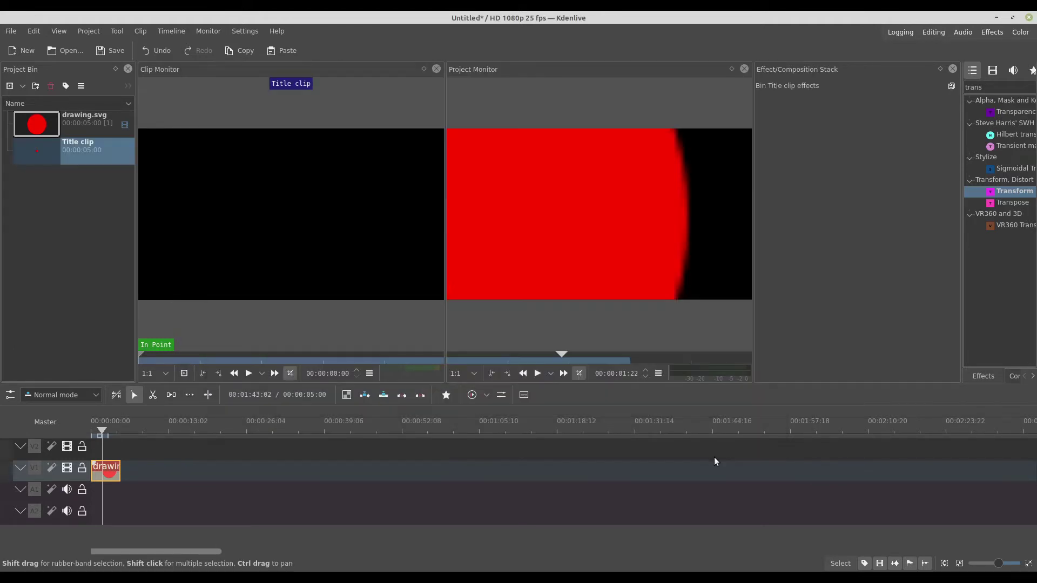
{"action": "mouse_move", "coordinate": [52, 154]}
{"action": "left_mouse_down"}
{"action": "mouse_move", "coordinate": [74, 195]}
{"action": "mouse_move", "coordinate": [135, 452]}
{"action": "left_mouse_up"}
{"action": "left_click", "coordinate": [135, 451]}
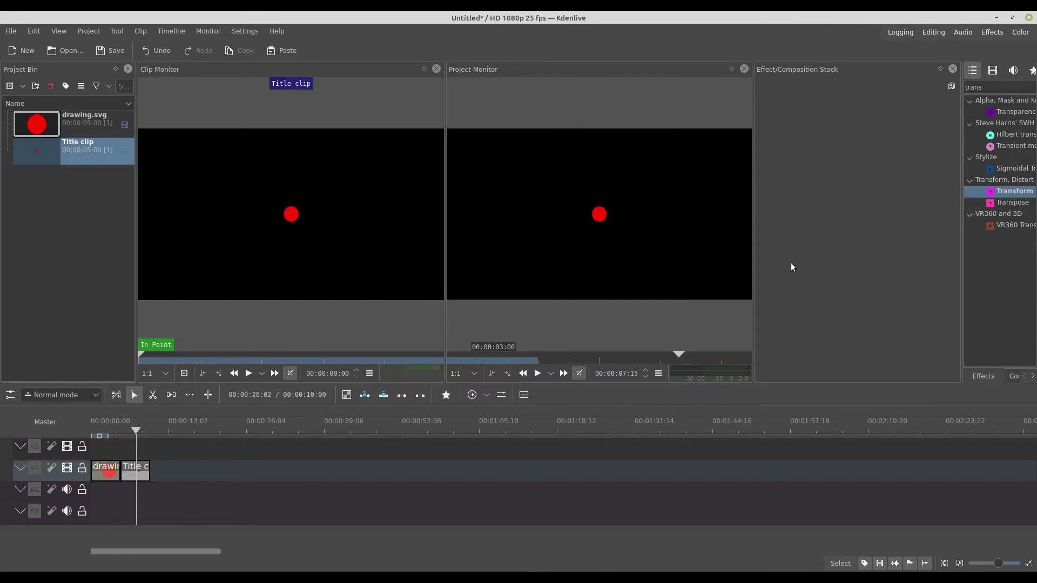
{"action": "left_click_drag", "start_coordinate": [988, 199], "coordinate": [132, 466]}
Scale the Title clip's Transform size up to about 1660% so the circle nearly fills the frame
{"action": "left_click", "coordinate": [128, 451]}
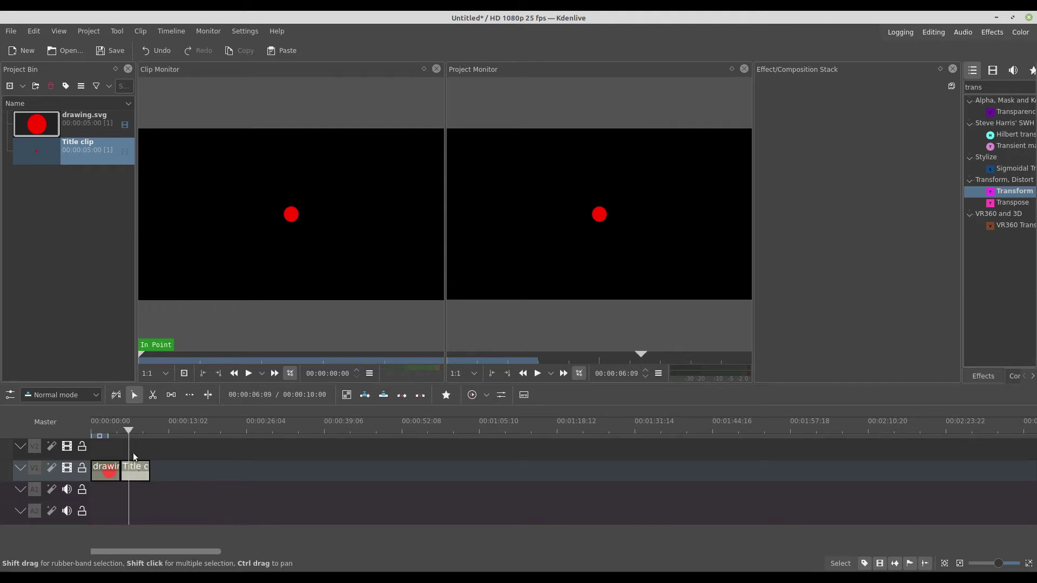
{"action": "left_click", "coordinate": [136, 469]}
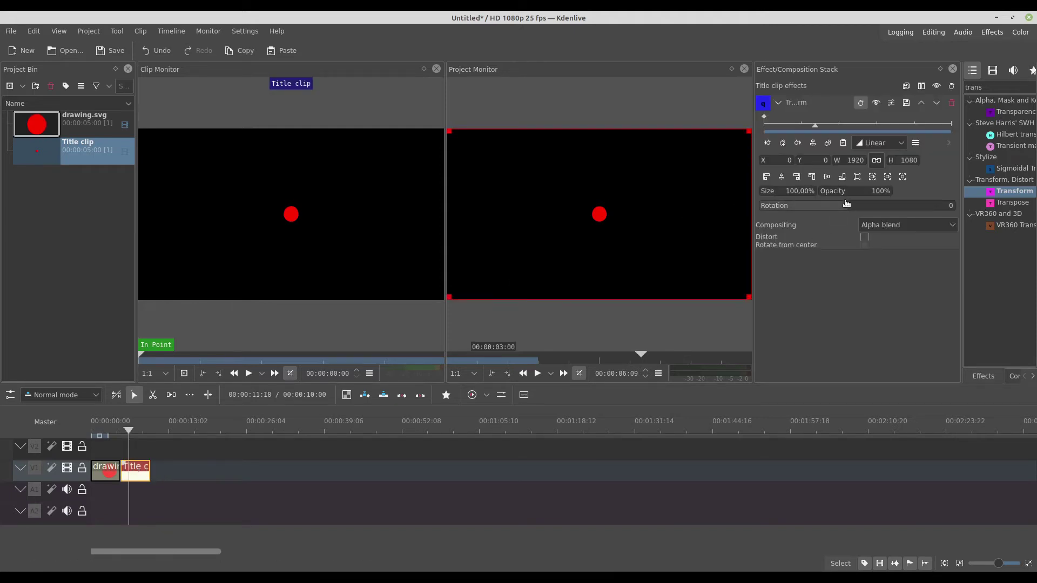
{"action": "left_click_drag", "start_coordinate": [785, 197], "coordinate": [930, 194]}
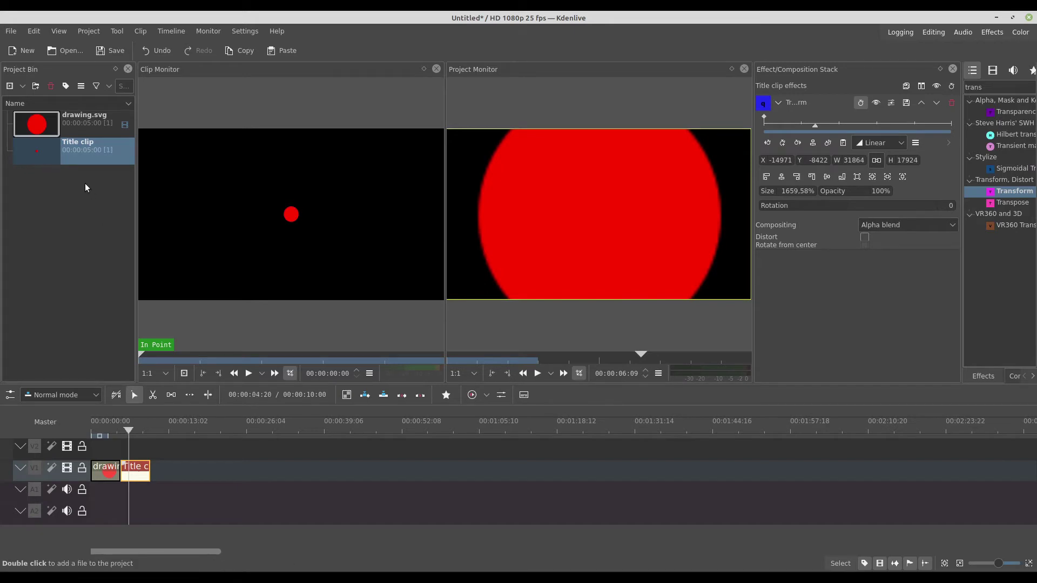
{"action": "left_click", "coordinate": [50, 128]}
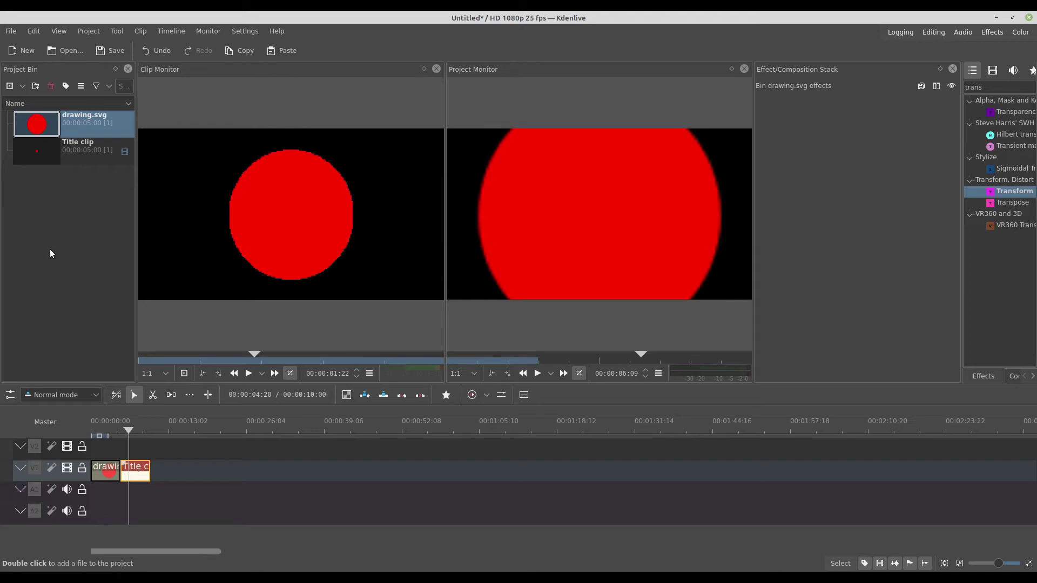
Set the title's circle image zoom to 300%, centre it both ways, and update the title
{"action": "left_click", "coordinate": [136, 454]}
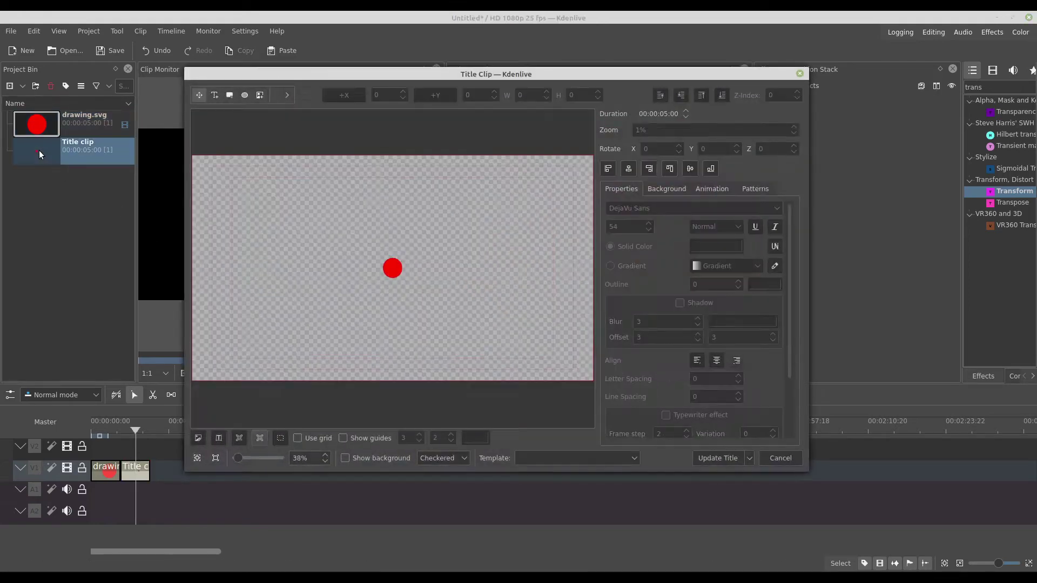
{"action": "left_click", "coordinate": [383, 274]}
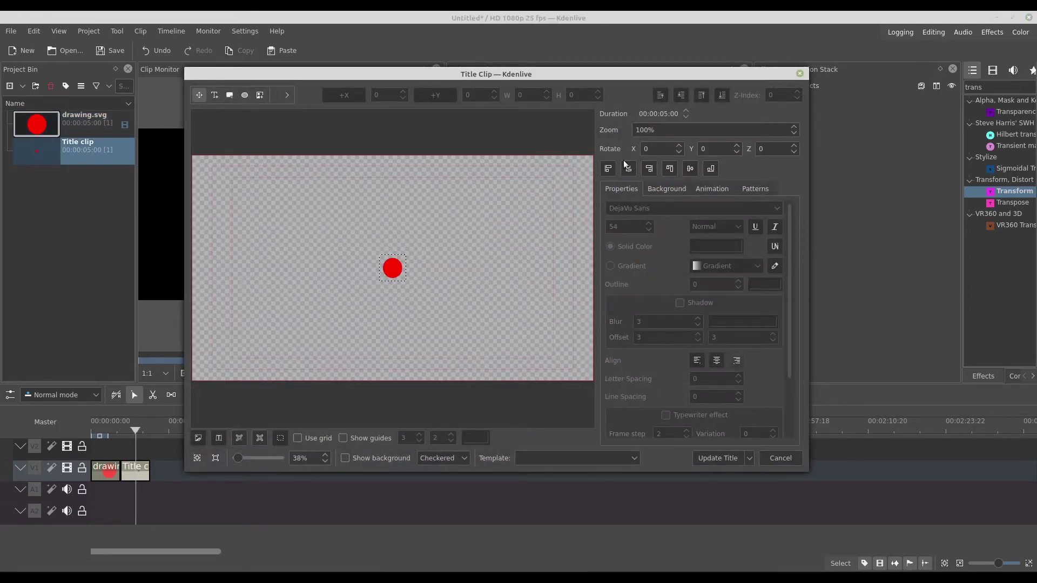
{"action": "left_click_drag", "start_coordinate": [642, 128], "coordinate": [624, 129]}
{"action": "type", "text": "3"}
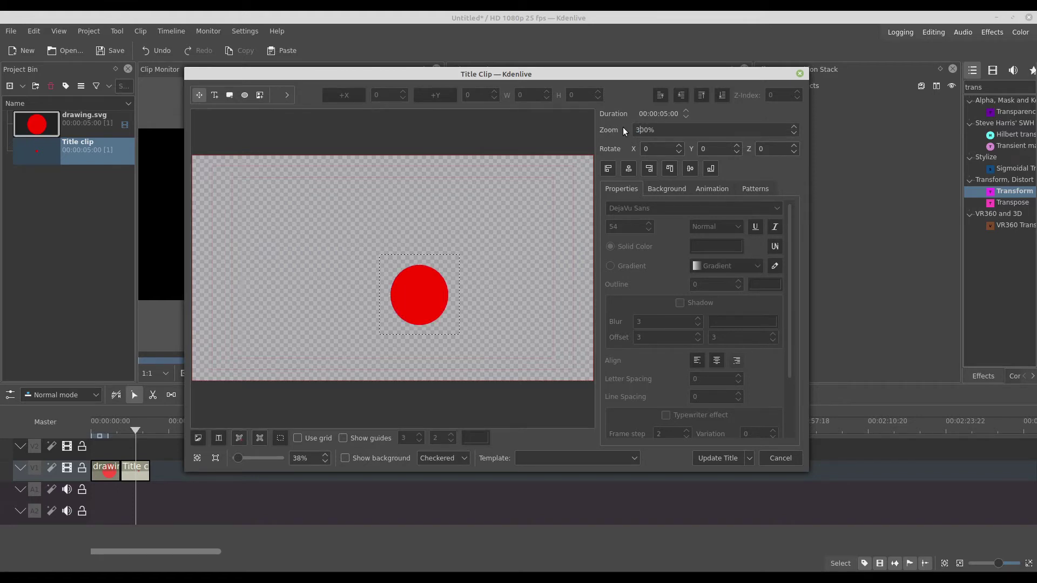
{"action": "left_click", "coordinate": [628, 170]}
{"action": "left_click", "coordinate": [689, 168]}
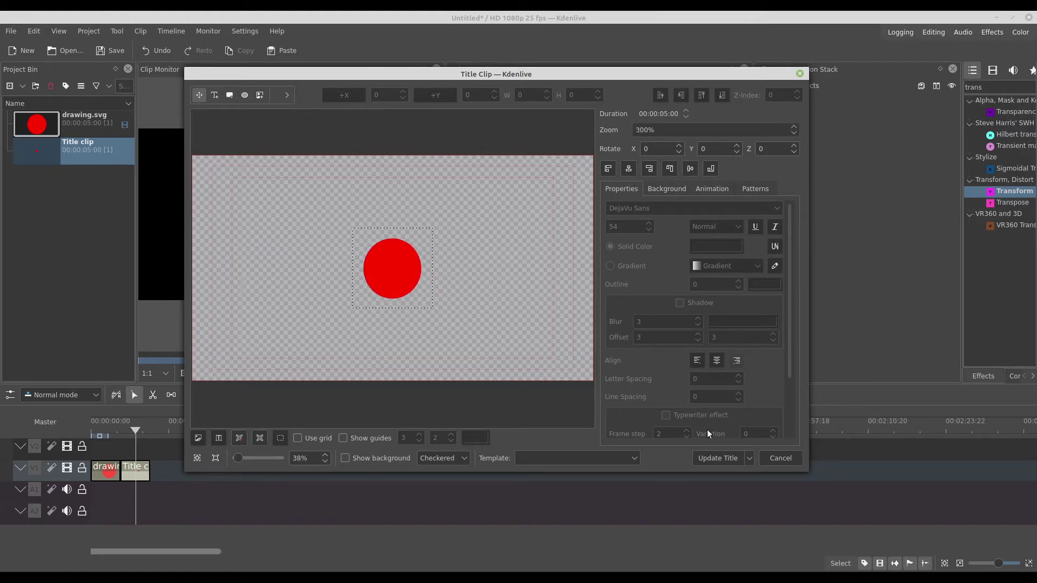
{"action": "left_click", "coordinate": [714, 459]}
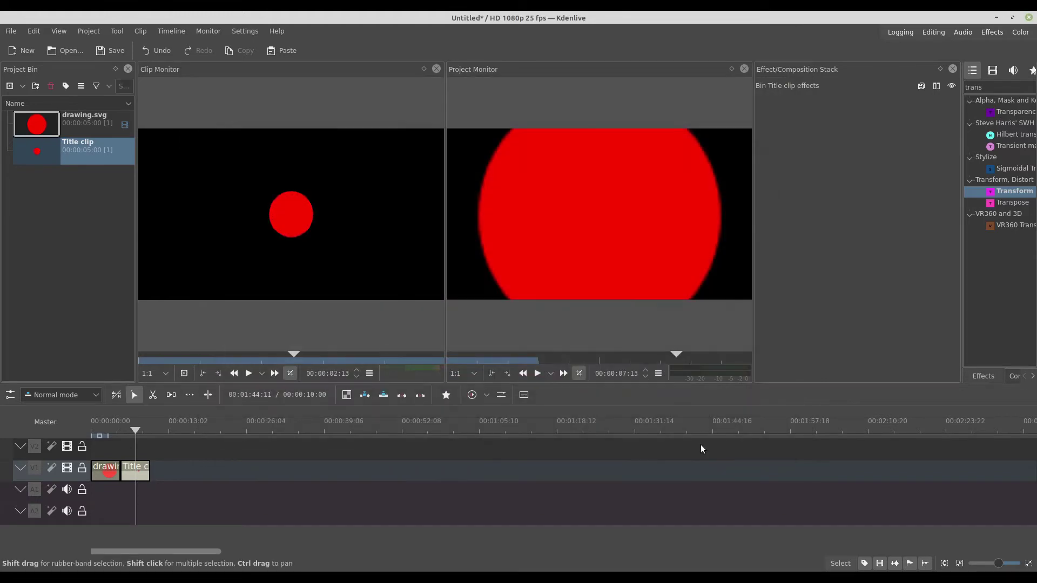
Reduce the Title clip's Transform size to about 163%
{"action": "left_click", "coordinate": [139, 446]}
{"action": "left_click", "coordinate": [139, 471]}
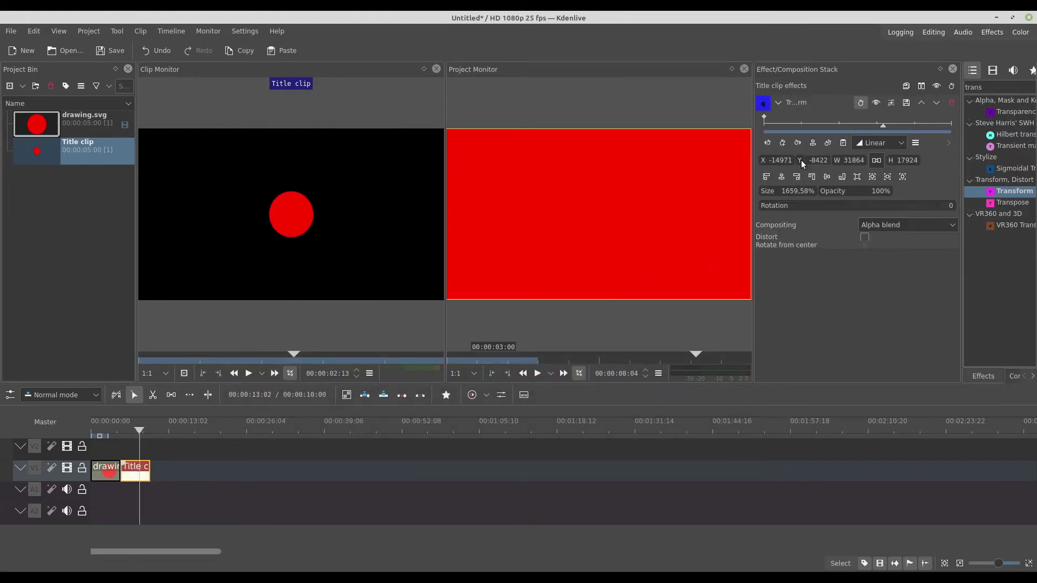
{"action": "left_click_drag", "start_coordinate": [770, 193], "coordinate": [605, 221]}
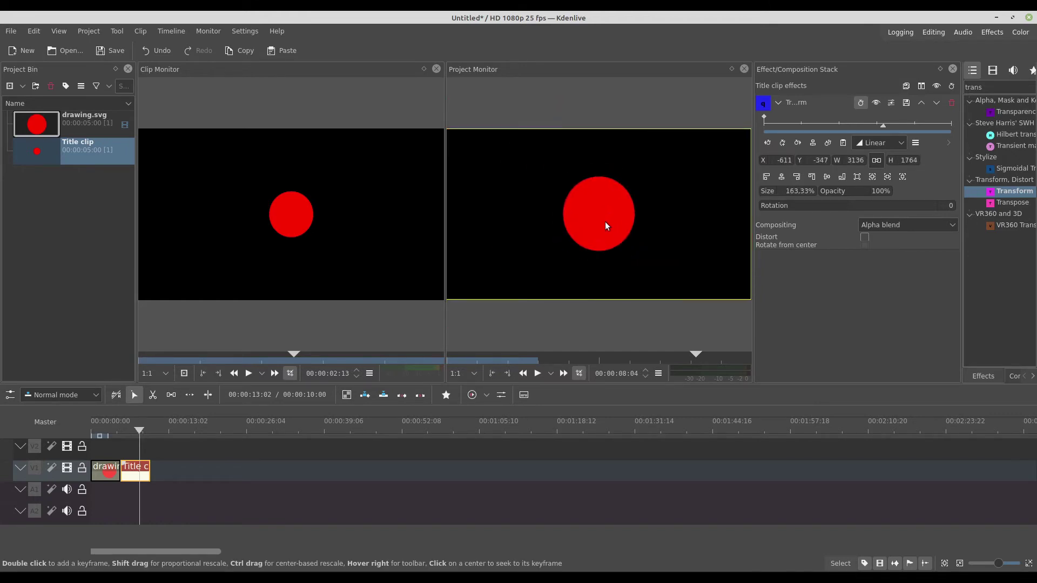
{"action": "left_click", "coordinate": [117, 142]}
Raise the circle image zoom to 600%, re-centre it both ways, and update the title
{"action": "double_click", "coordinate": [45, 150]}
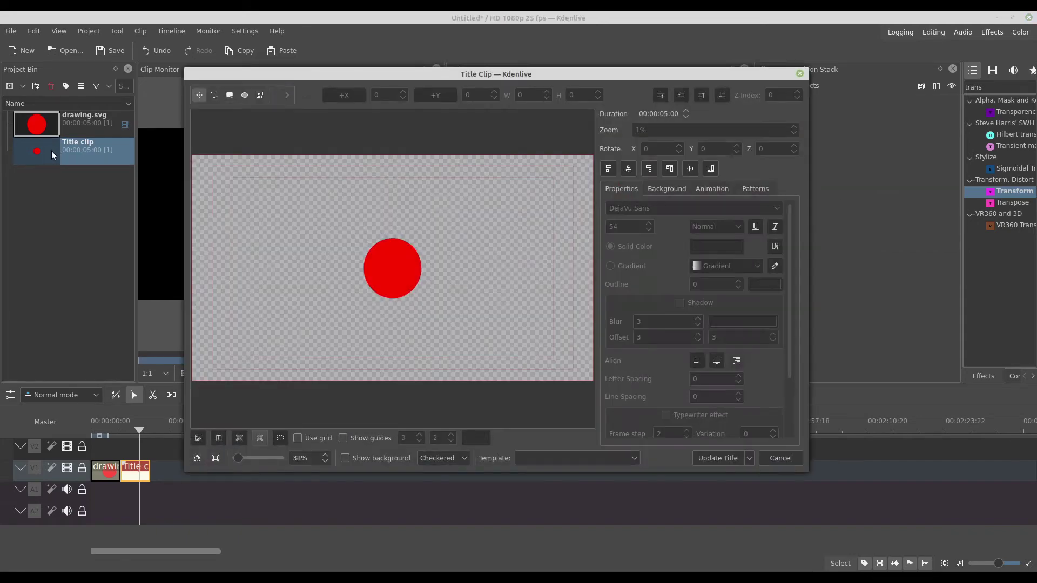
{"action": "left_click", "coordinate": [375, 261]}
{"action": "type", "text": "600"}
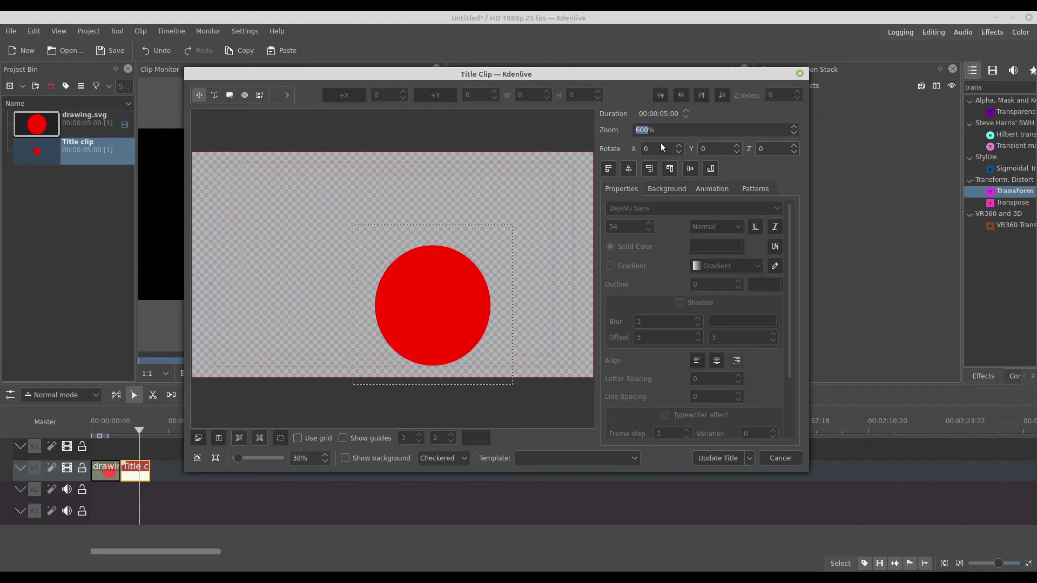
{"action": "left_click", "coordinate": [629, 170]}
{"action": "left_click", "coordinate": [687, 172]}
{"action": "left_click", "coordinate": [723, 461]}
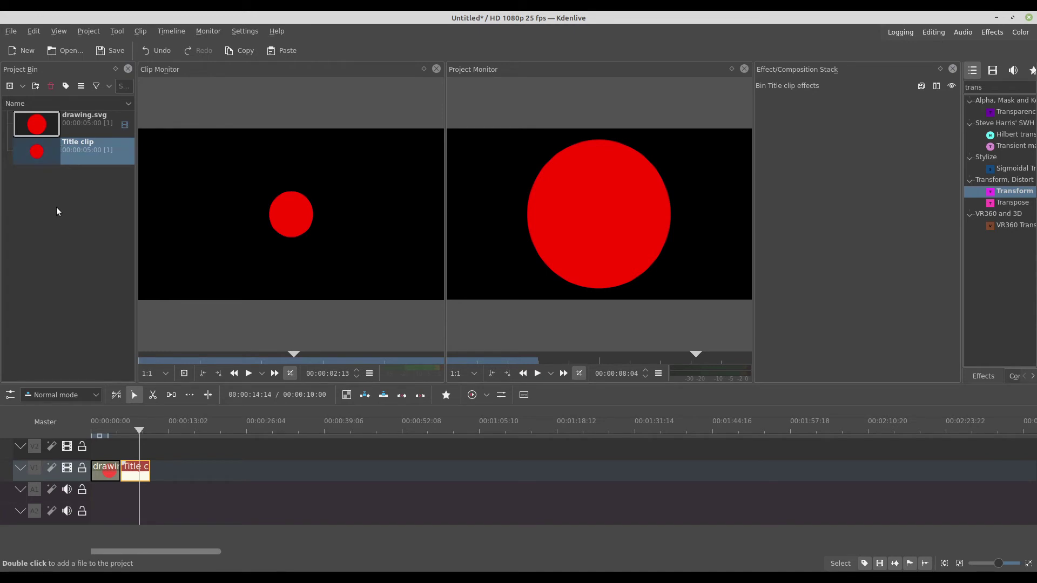
Back in Inkscape, delete the red circle from the page
{"action": "key", "text": "alt+Tab"}
{"action": "mouse_move", "coordinate": [339, 296]}
{"action": "left_mouse_down"}
{"action": "mouse_move", "coordinate": [428, 287]}
{"action": "mouse_move", "coordinate": [374, 290]}
{"action": "left_mouse_up"}
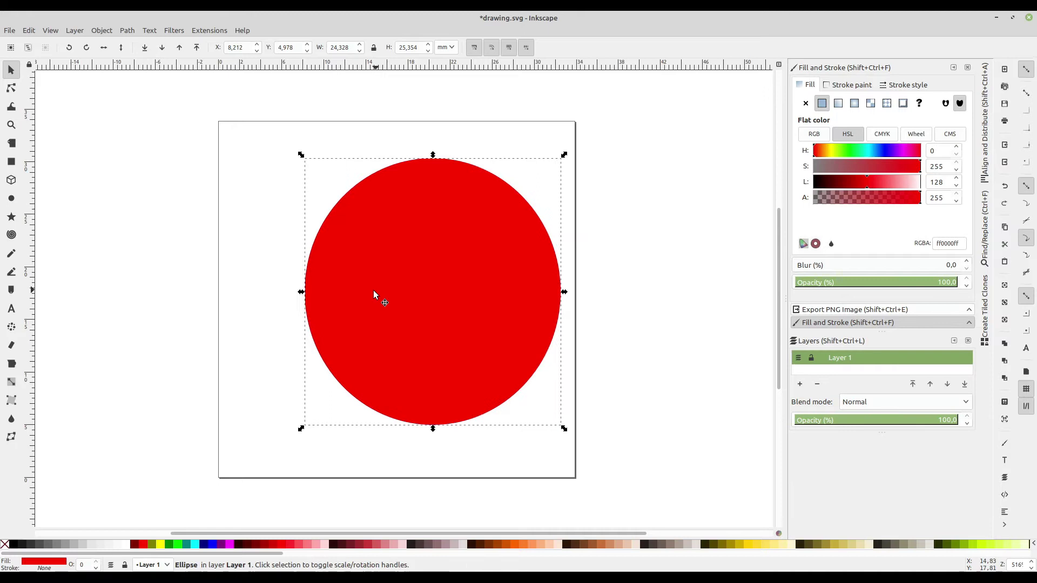
{"action": "key", "text": "Delete"}
Draw a 3D box near the page centre, then scale it up and position it
{"action": "left_click", "coordinate": [11, 181]}
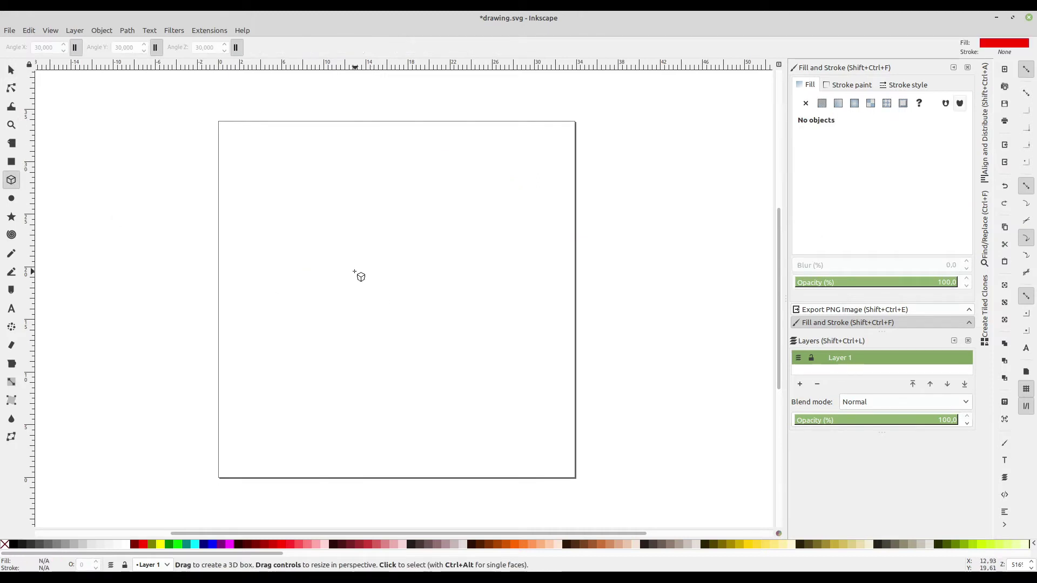
{"action": "left_click_drag", "start_coordinate": [370, 227], "coordinate": [422, 336]}
{"action": "key", "text": "s"}
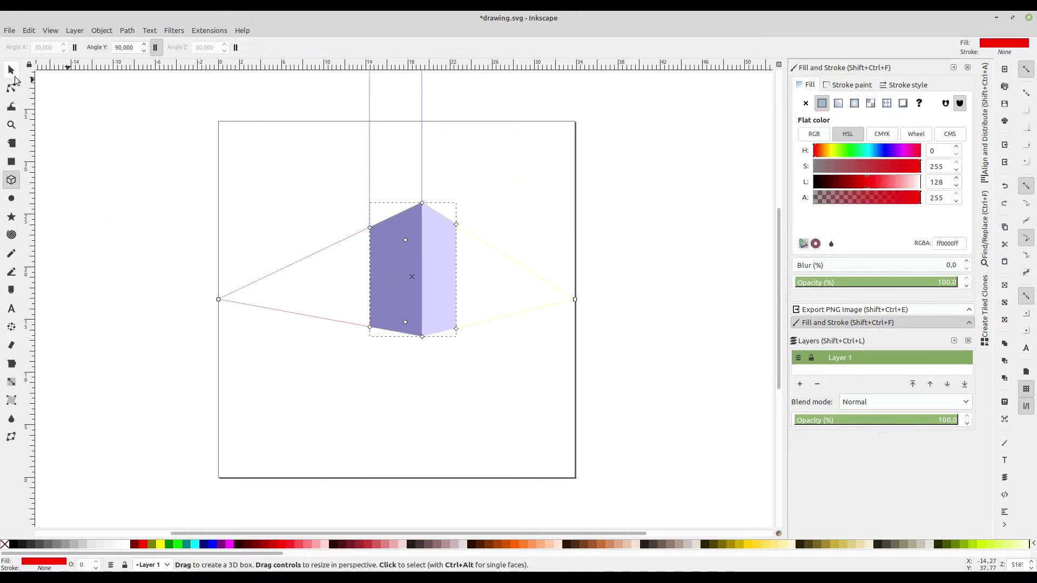
{"action": "left_click_drag", "start_coordinate": [394, 300], "coordinate": [369, 353]}
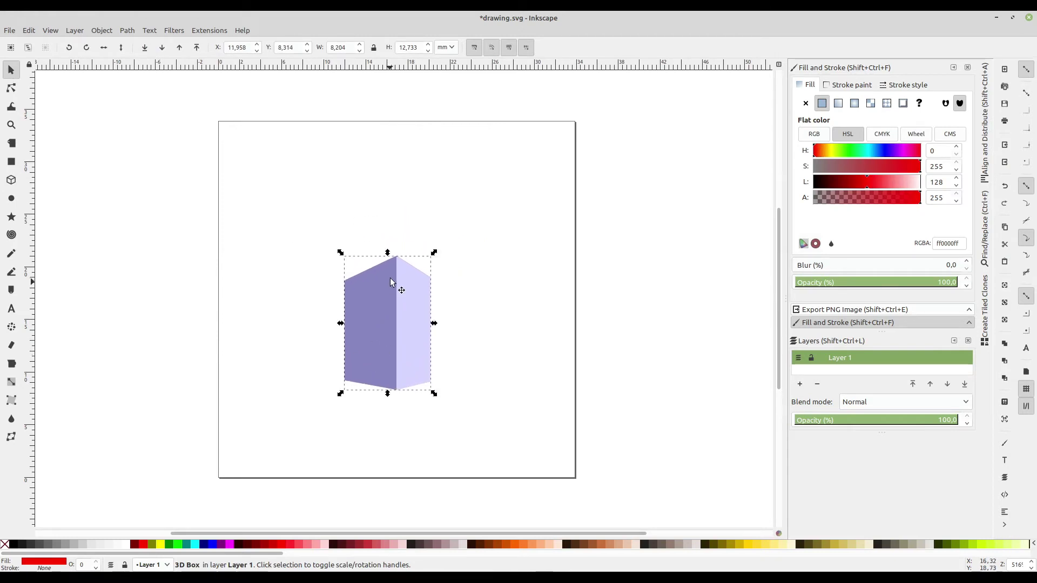
{"action": "left_click_drag", "start_coordinate": [434, 252], "coordinate": [465, 227]}
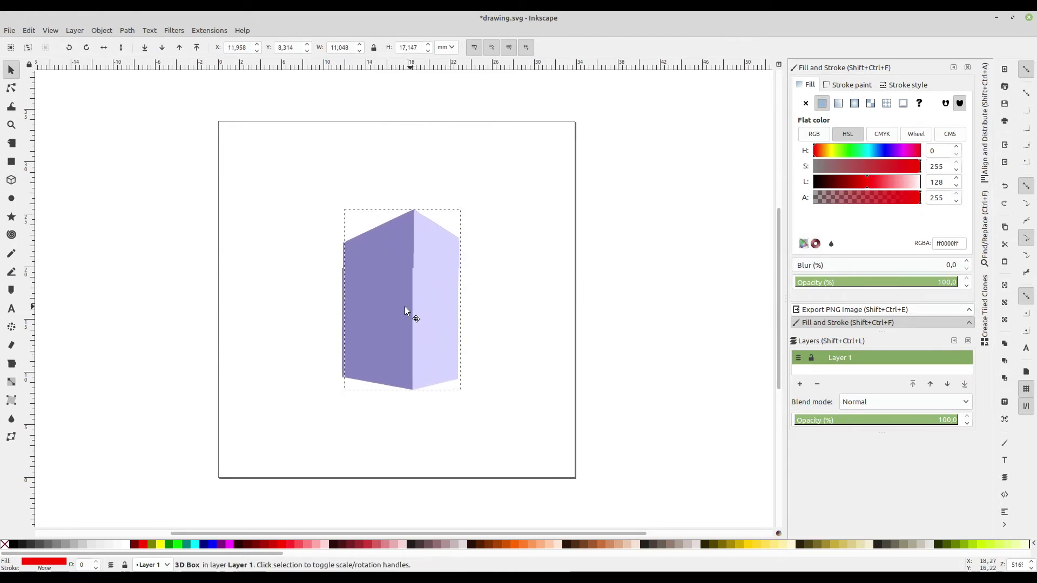
{"action": "left_click_drag", "start_coordinate": [404, 306], "coordinate": [390, 307]}
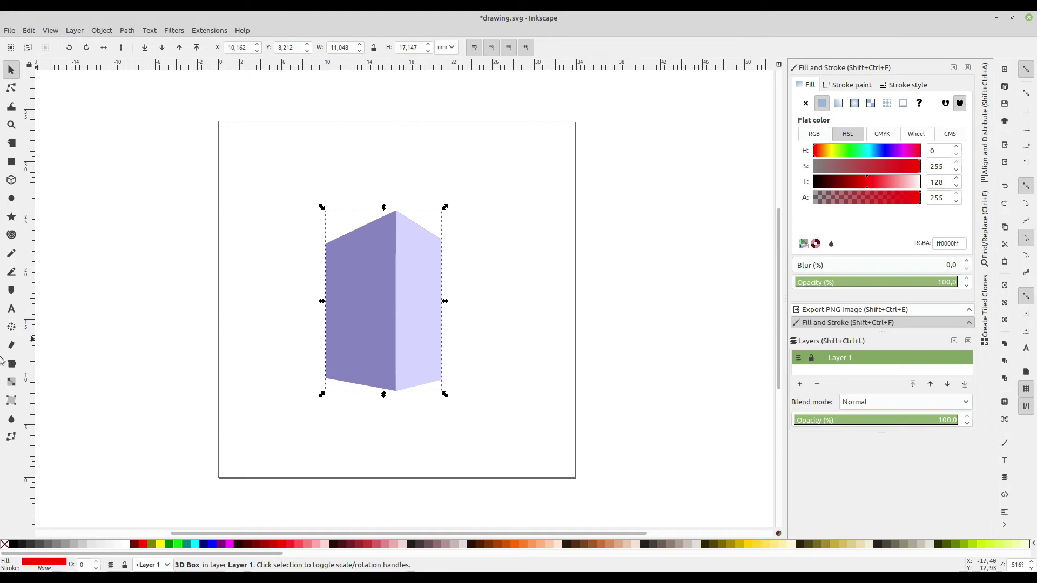
Give the box faces linear gradients, tan fading to white on the left and rosy brown on the right
{"action": "left_click", "coordinate": [11, 382]}
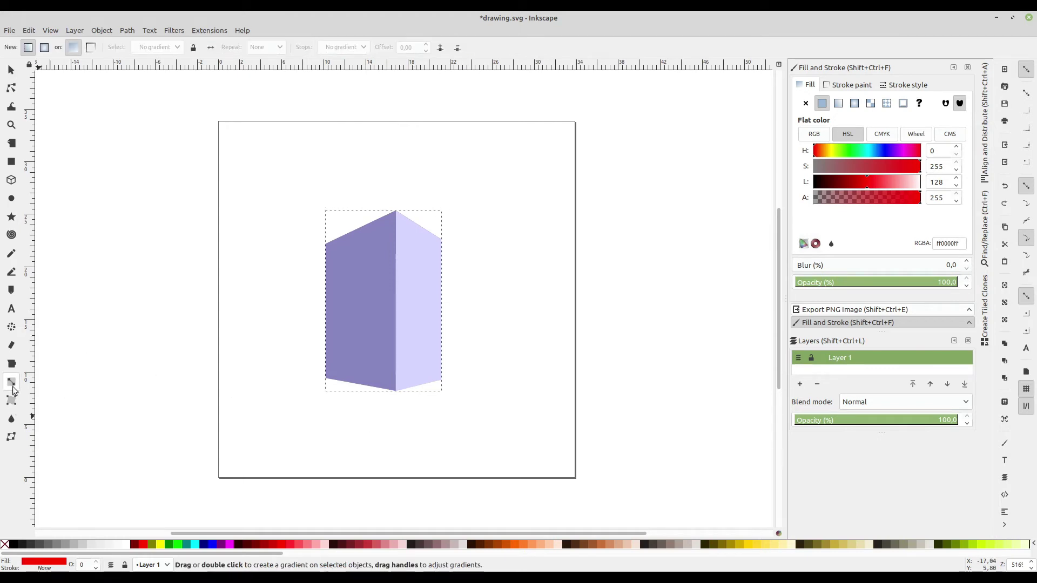
{"action": "left_click_drag", "start_coordinate": [328, 382], "coordinate": [394, 223]}
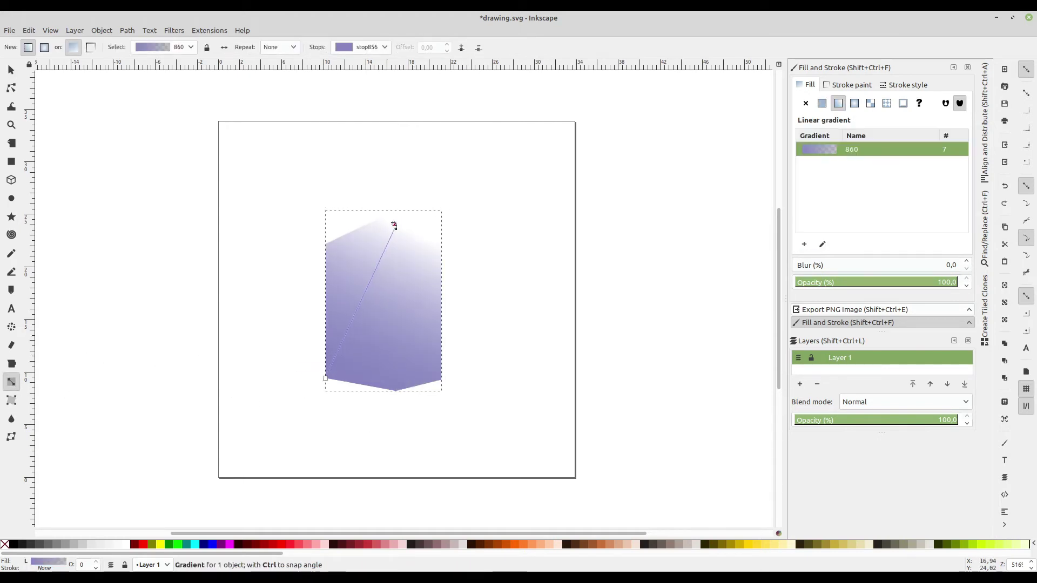
{"action": "left_click", "coordinate": [437, 384]}
{"action": "left_click_drag", "start_coordinate": [438, 385], "coordinate": [391, 166]}
{"action": "key", "text": "ctrl+z"}
{"action": "key", "text": "ctrl+z"}
{"action": "key", "text": "ctrl+z"}
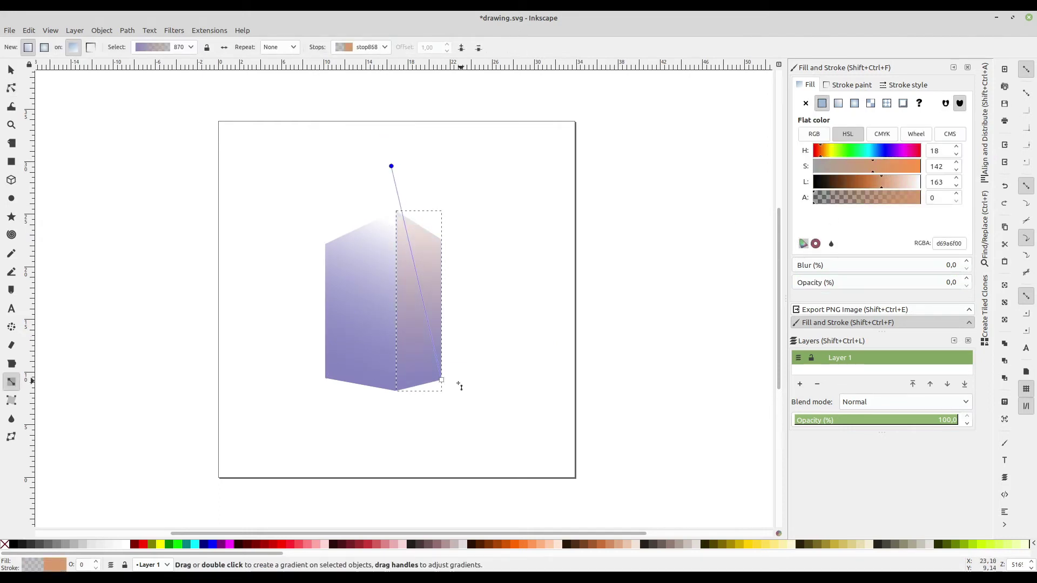
{"action": "key", "text": "ctrl+z"}
{"action": "key", "text": "ctrl+z"}
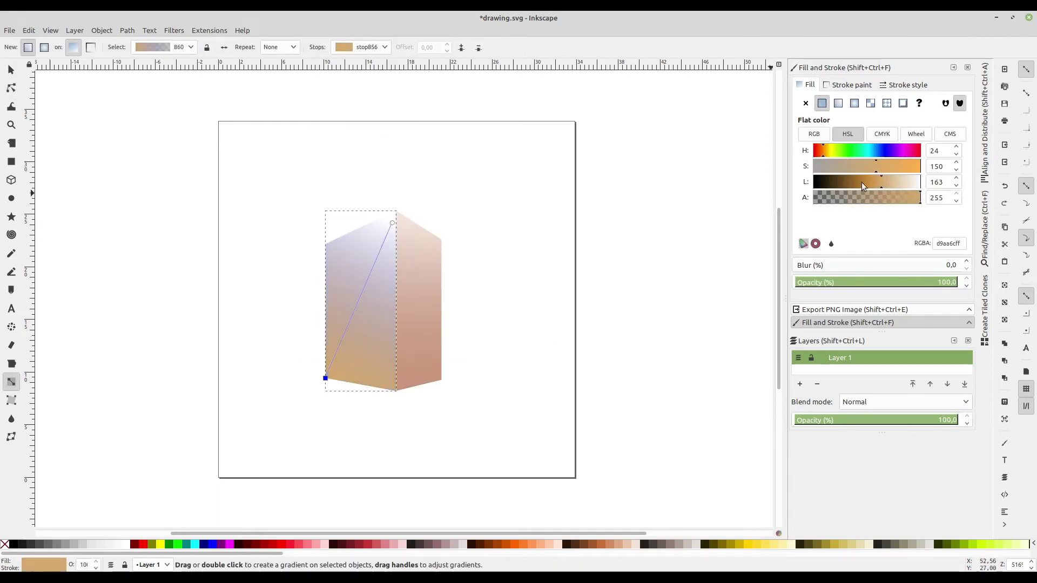
Select the whole 3D box and move it higher up the page
{"action": "key", "text": "s"}
{"action": "left_click", "coordinate": [302, 341]}
{"action": "left_click_drag", "start_coordinate": [275, 180], "coordinate": [443, 404]}
{"action": "left_click_drag", "start_coordinate": [435, 363], "coordinate": [430, 304]}
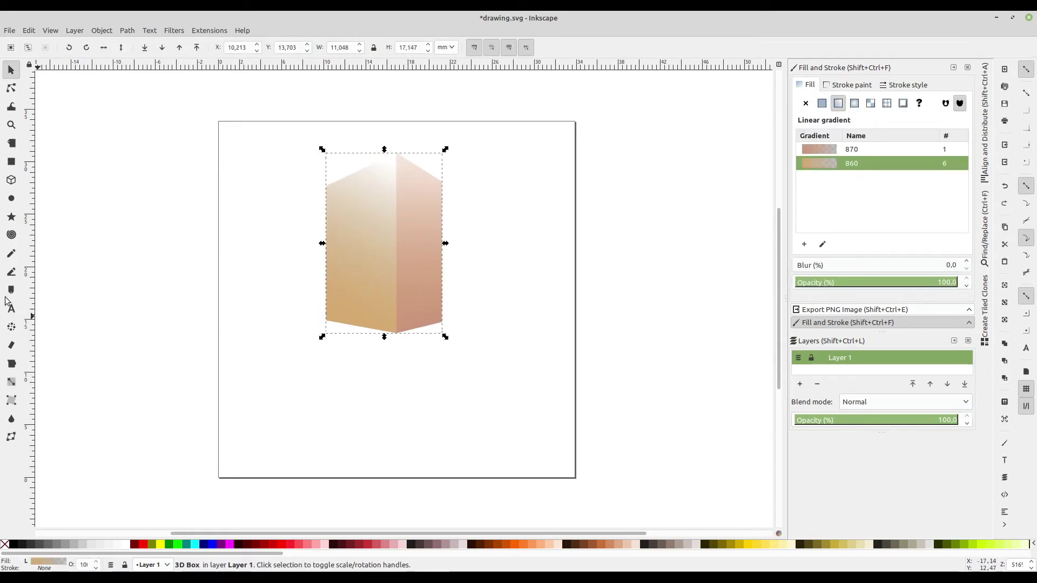
Type MAKINARS into a text frame below the box and centre it beneath the box
{"action": "left_click", "coordinate": [11, 309]}
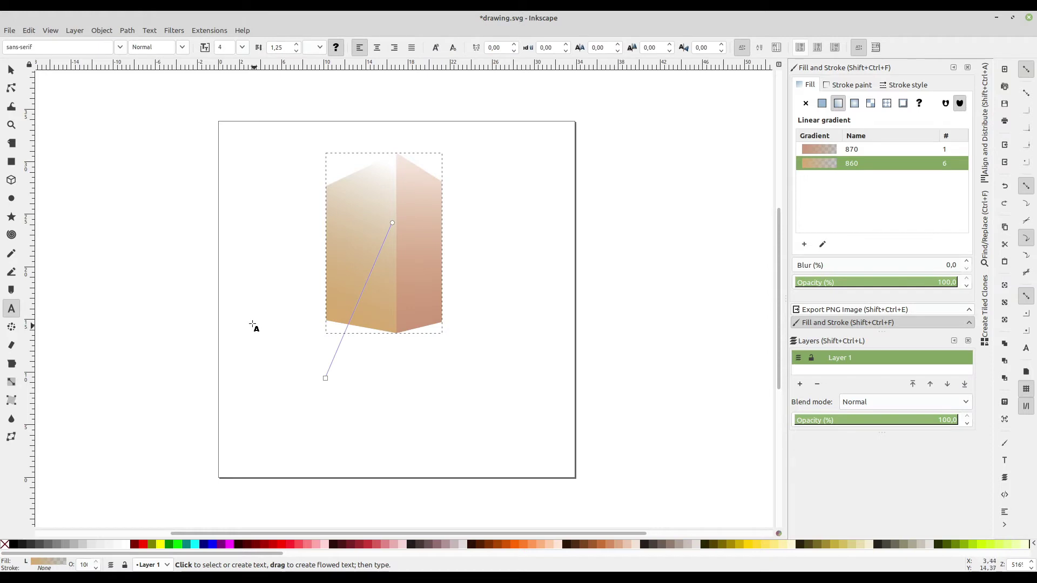
{"action": "left_click_drag", "start_coordinate": [256, 324], "coordinate": [507, 393]}
{"action": "type", "text": "M"}
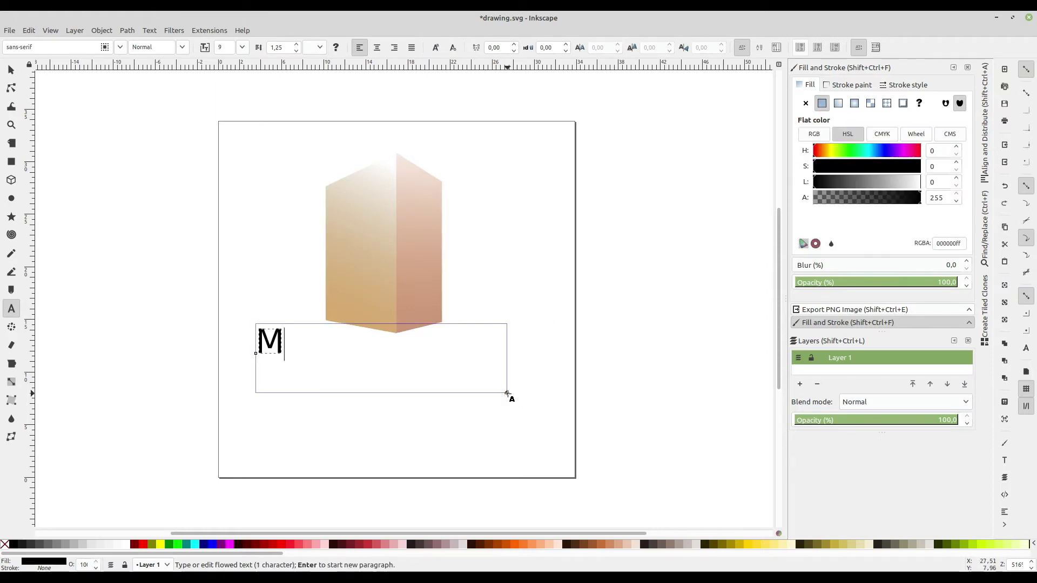
{"action": "type", "text": "AKINARS"}
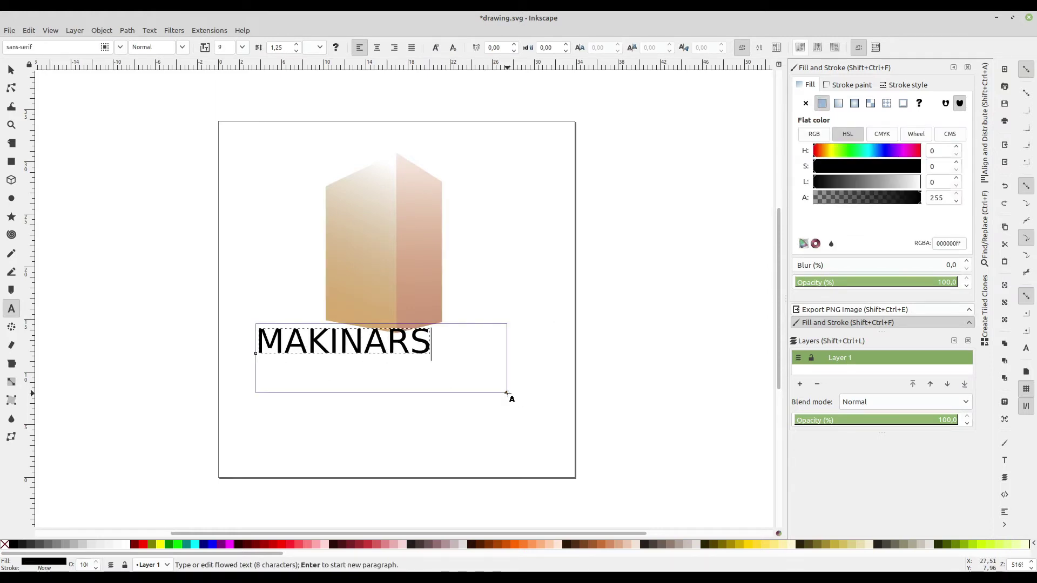
{"action": "left_click", "coordinate": [11, 70]}
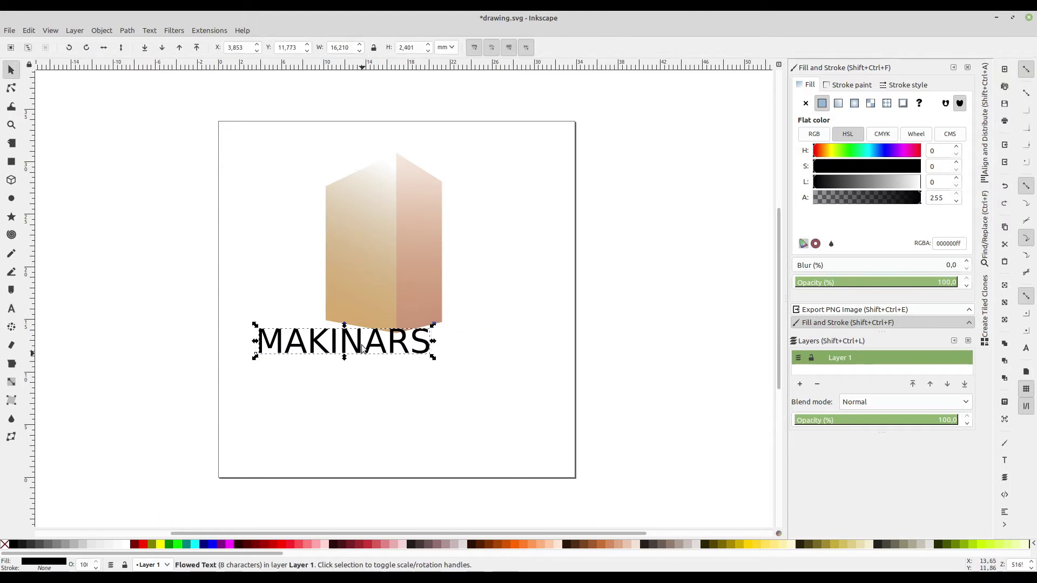
{"action": "left_click_drag", "start_coordinate": [363, 345], "coordinate": [444, 345]}
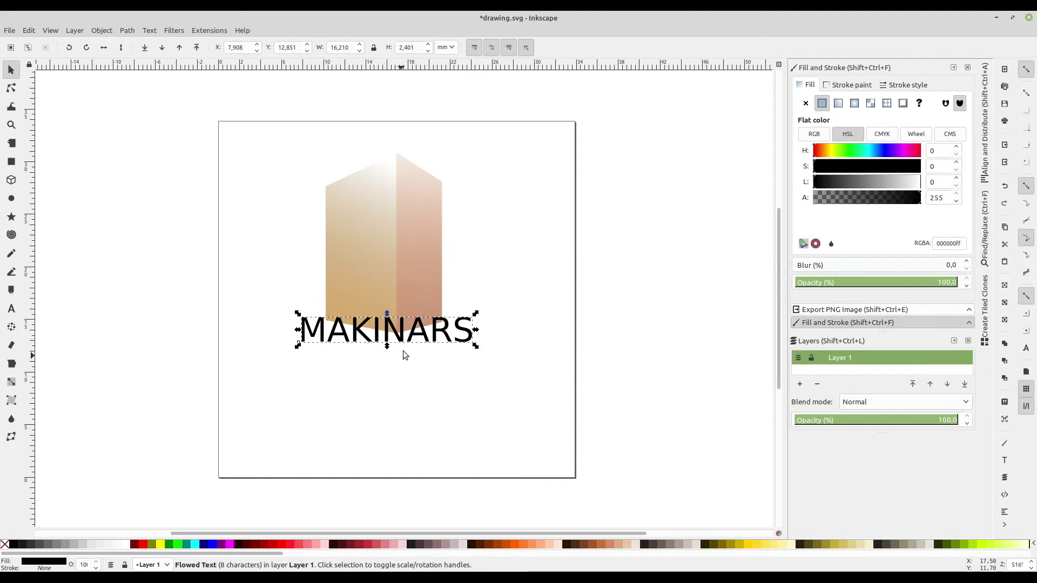
Convert the MAKINARS text into letter paths with Object to Path
{"action": "left_click", "coordinate": [404, 352]}
{"action": "left_click", "coordinate": [352, 342]}
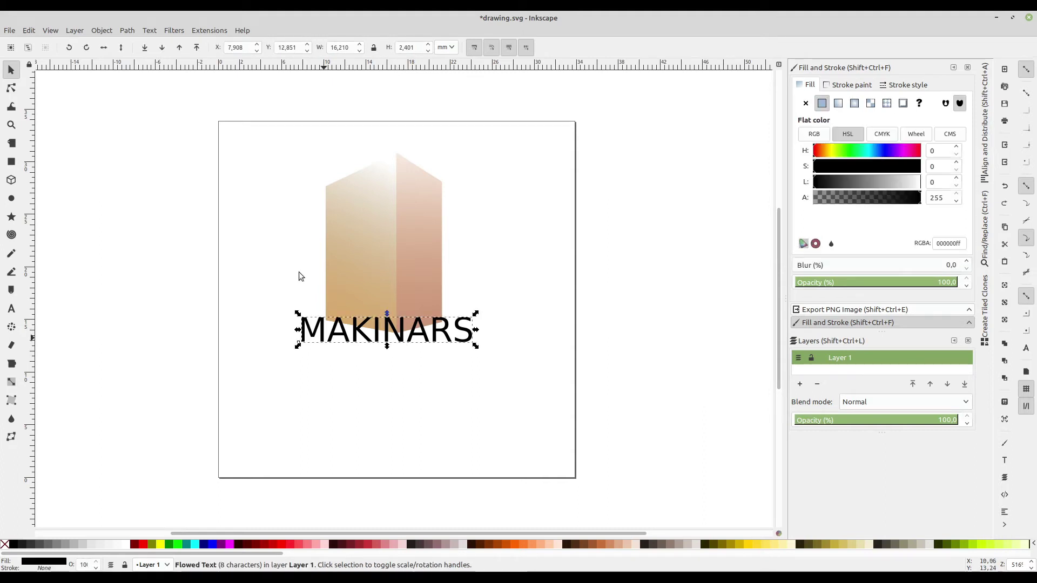
{"action": "left_click", "coordinate": [122, 31]}
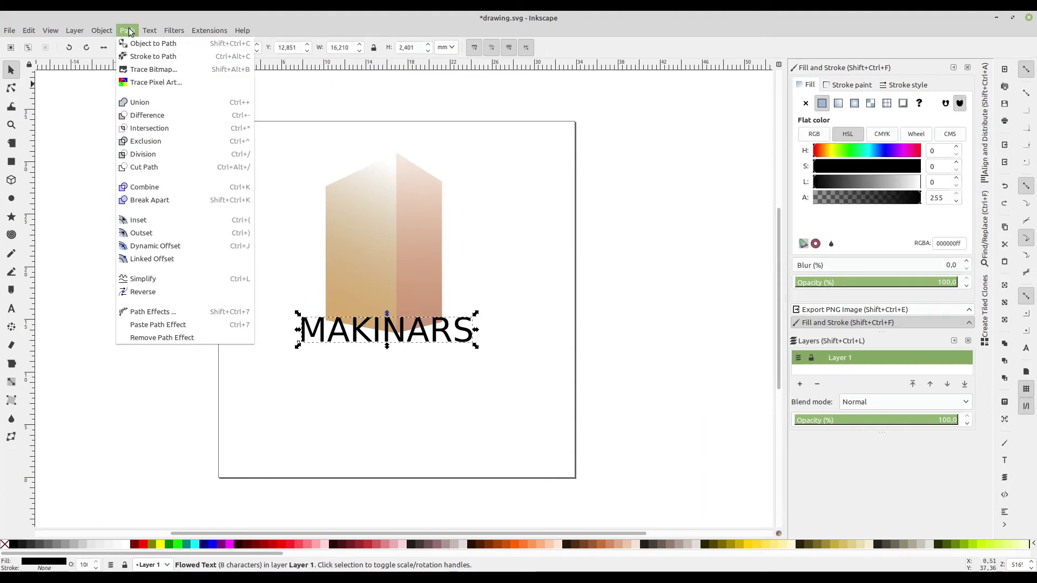
{"action": "left_click", "coordinate": [151, 45]}
Select the MAKINARS letter group and give it a brown gradient running down the letters
{"action": "double_click", "coordinate": [336, 341]}
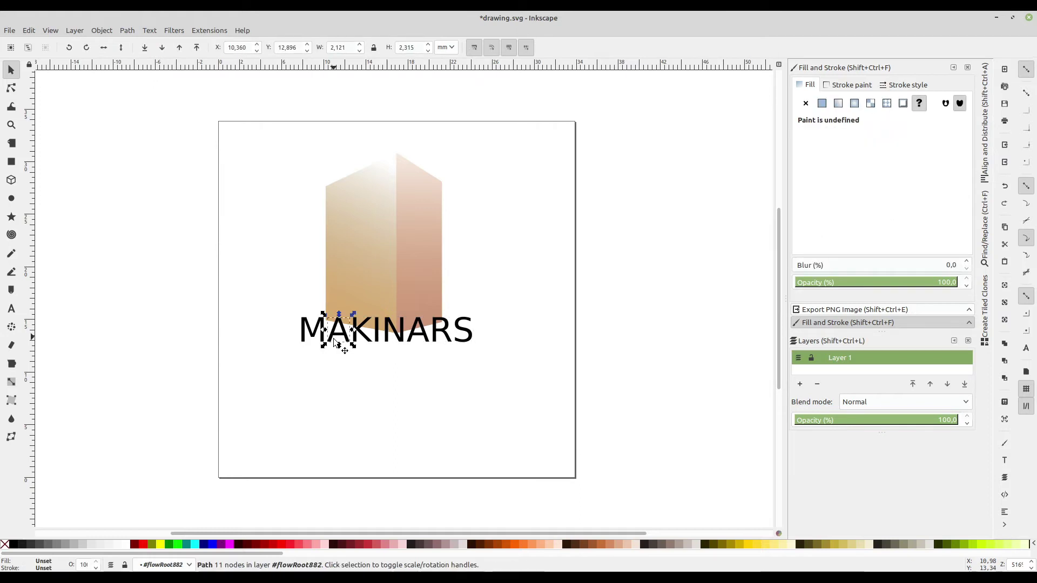
{"action": "left_click", "coordinate": [312, 371]}
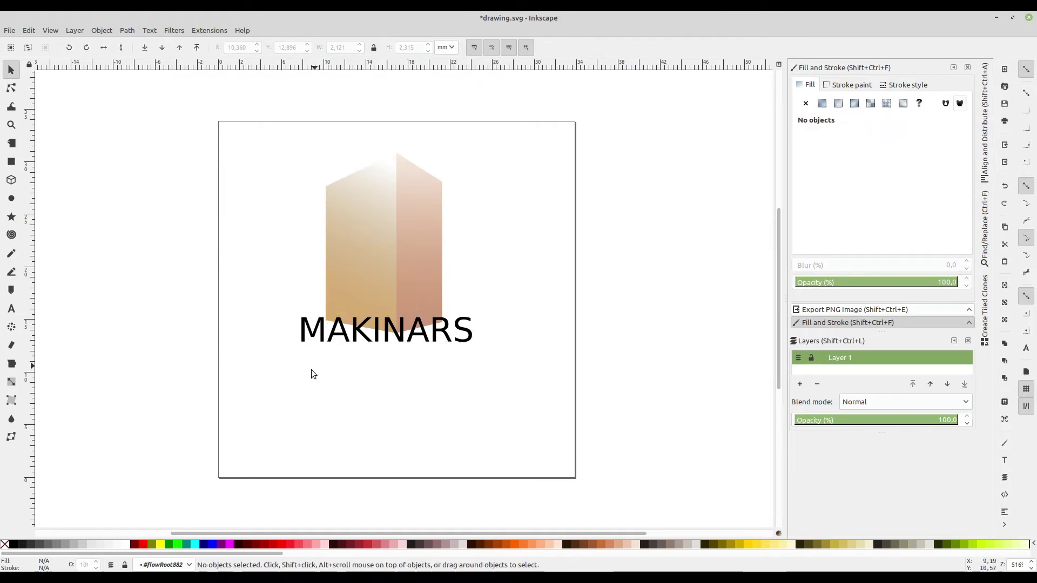
{"action": "left_click", "coordinate": [331, 281]}
{"action": "left_click", "coordinate": [311, 327]}
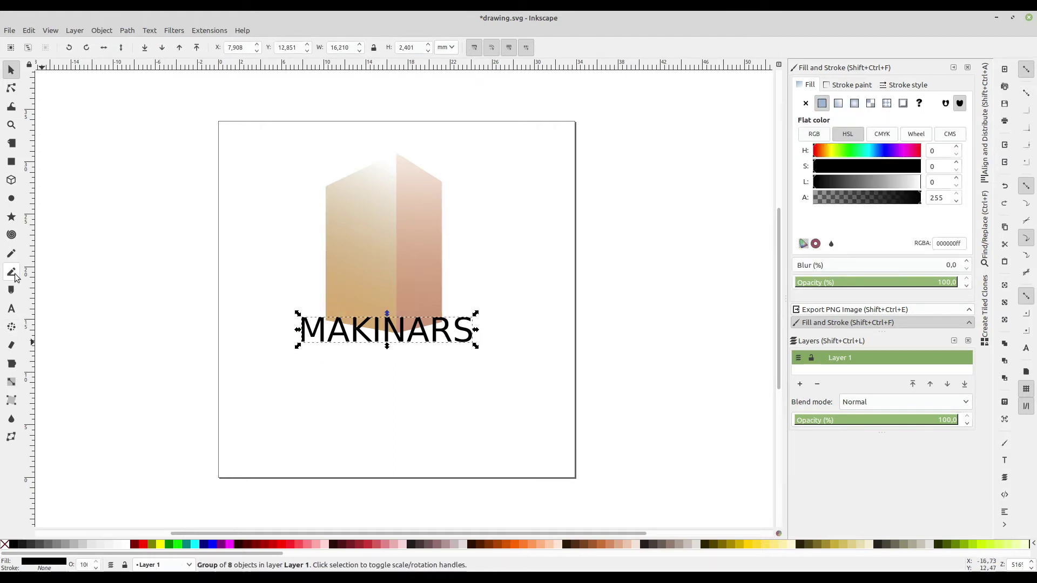
{"action": "left_click", "coordinate": [12, 383]}
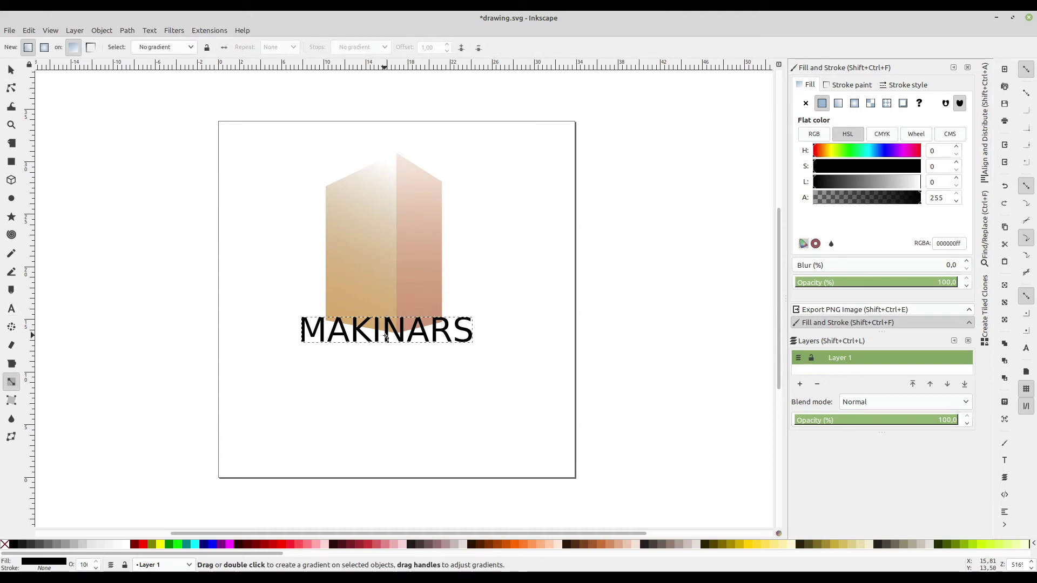
{"action": "left_click_drag", "start_coordinate": [376, 303], "coordinate": [376, 352]}
{"action": "left_click", "coordinate": [376, 352]}
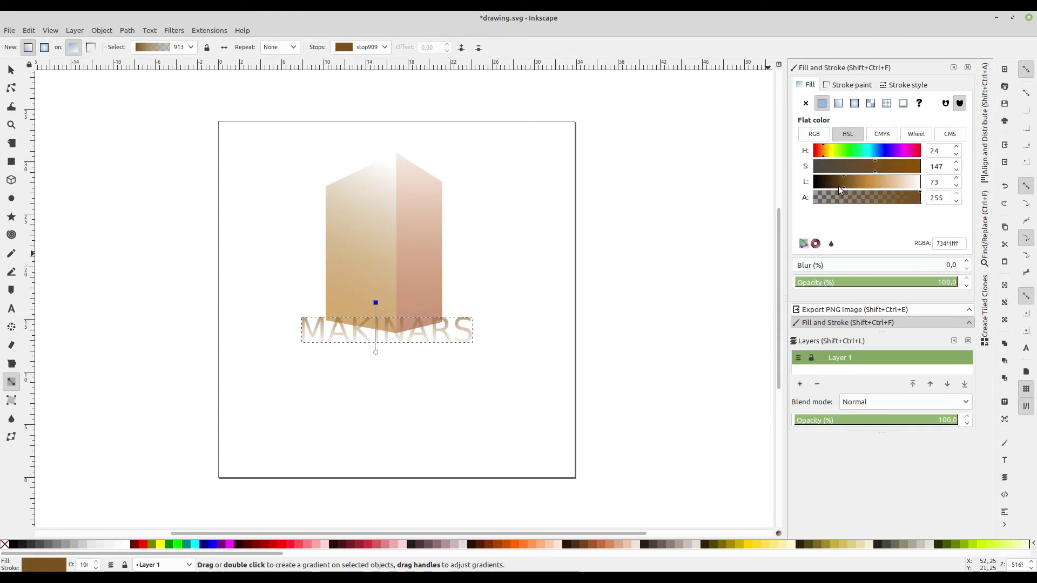
Move and enlarge the box and lettering together, then save the drawing
{"action": "key", "text": "s"}
{"action": "left_click", "coordinate": [384, 288], "text": "shift"}
{"action": "left_click_drag", "start_coordinate": [478, 197], "coordinate": [504, 174]}
{"action": "key", "text": "ctrl+s"}
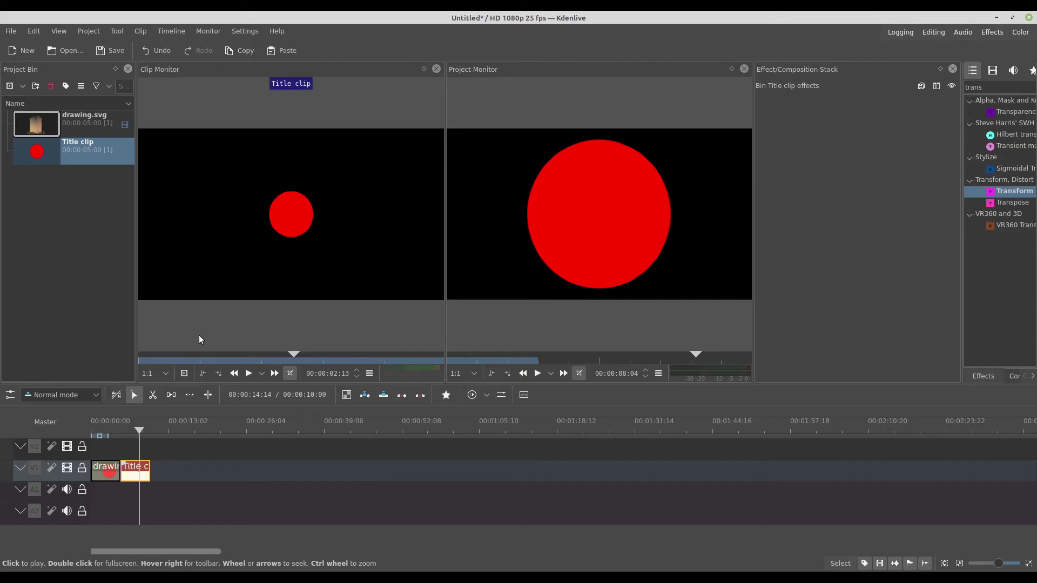
Place drawing.svg on the V1 track right after the Title clip
{"action": "left_click", "coordinate": [54, 115]}
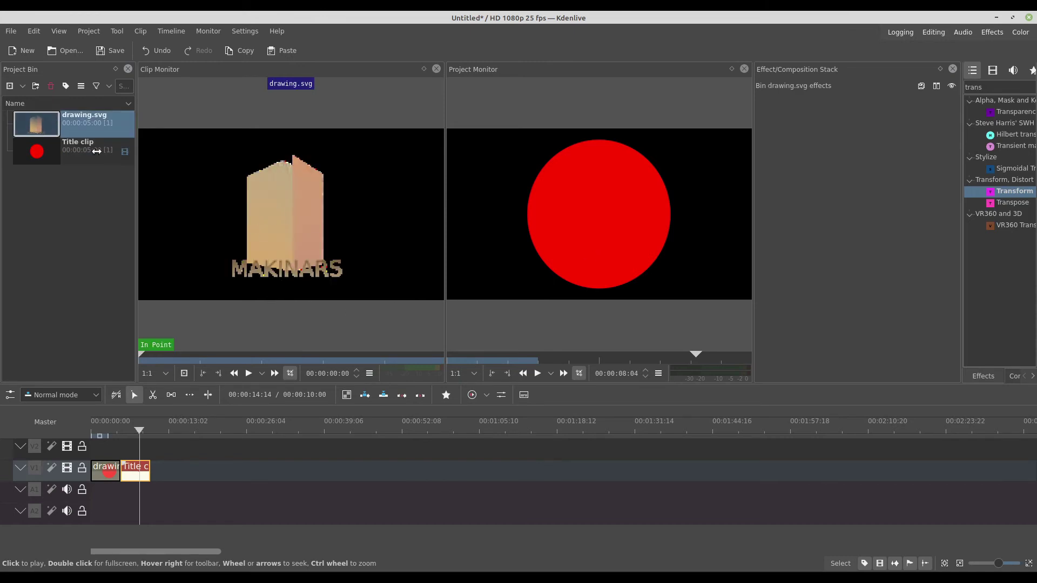
{"action": "mouse_move", "coordinate": [54, 125]}
{"action": "left_mouse_down"}
{"action": "mouse_move", "coordinate": [261, 440]}
{"action": "mouse_move", "coordinate": [221, 469]}
{"action": "mouse_move", "coordinate": [158, 467]}
{"action": "left_mouse_up"}
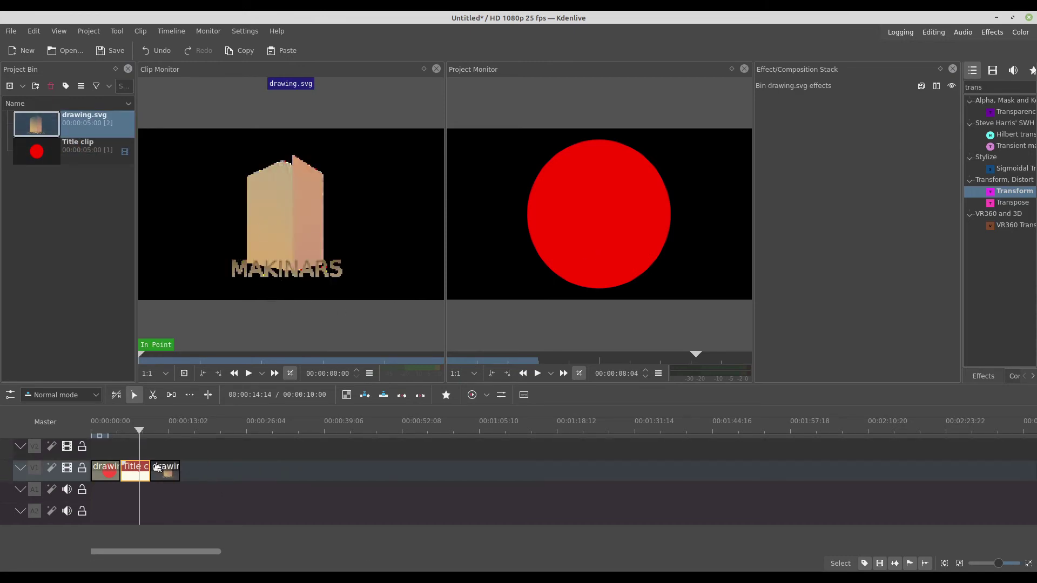
{"action": "left_click", "coordinate": [168, 431]}
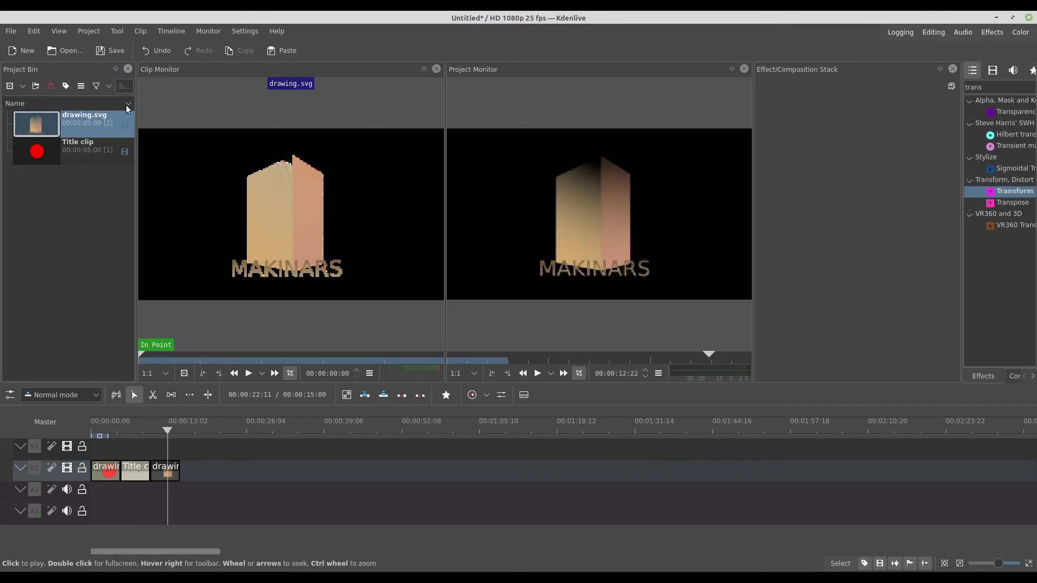
Update the Title clip so it picks up the new MAKINARS logo
{"action": "double_click", "coordinate": [35, 160]}
{"action": "left_click", "coordinate": [702, 458]}
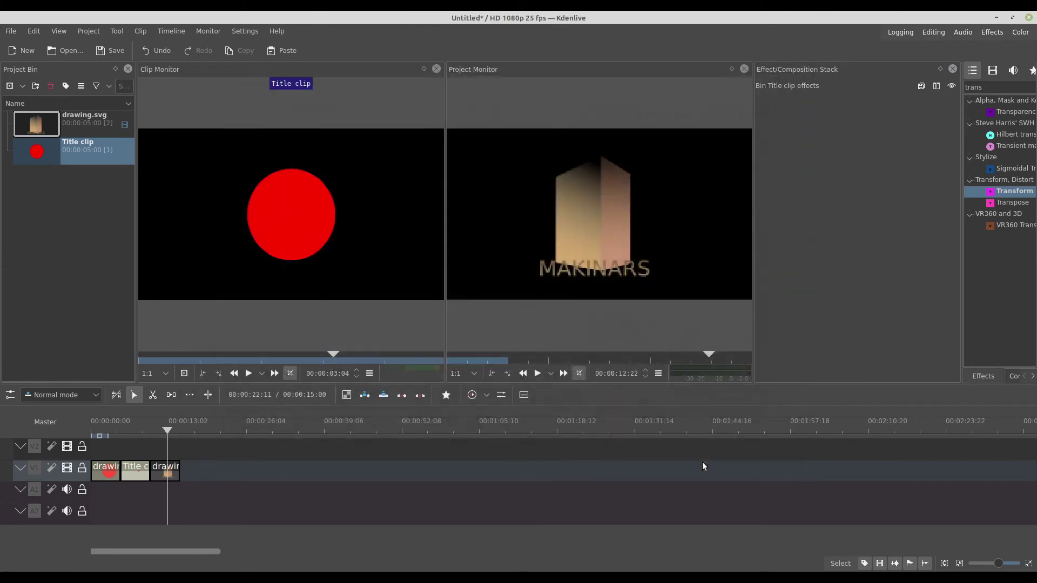
{"action": "left_click", "coordinate": [161, 446]}
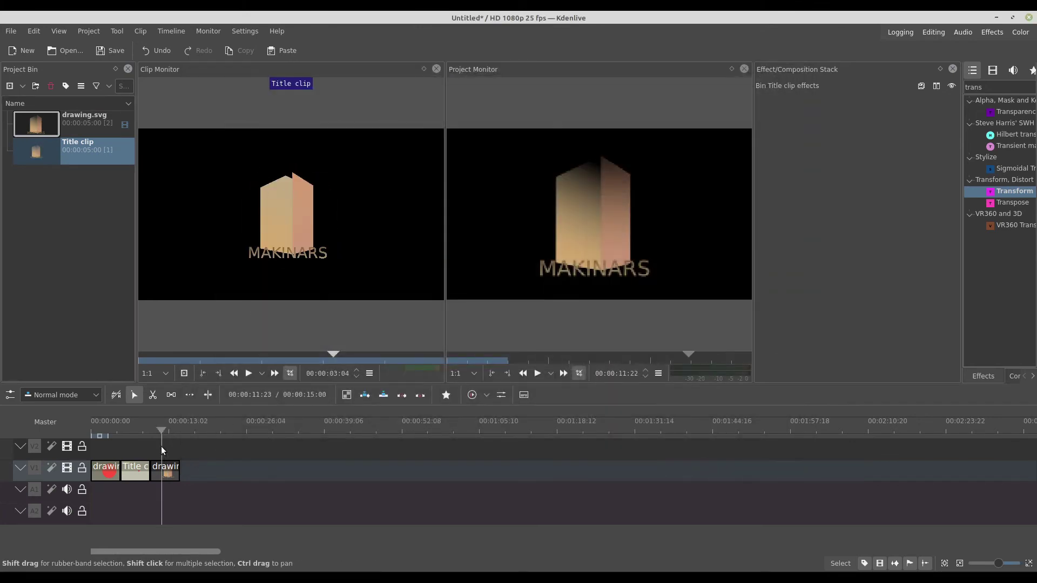
Append another Title clip to V1, zoom its logo to 1600% and move MAKINARS into frame
{"action": "mouse_move", "coordinate": [43, 151]}
{"action": "left_mouse_down"}
{"action": "mouse_move", "coordinate": [180, 260]}
{"action": "mouse_move", "coordinate": [202, 469]}
{"action": "mouse_move", "coordinate": [191, 467]}
{"action": "left_mouse_up"}
{"action": "left_click", "coordinate": [189, 455]}
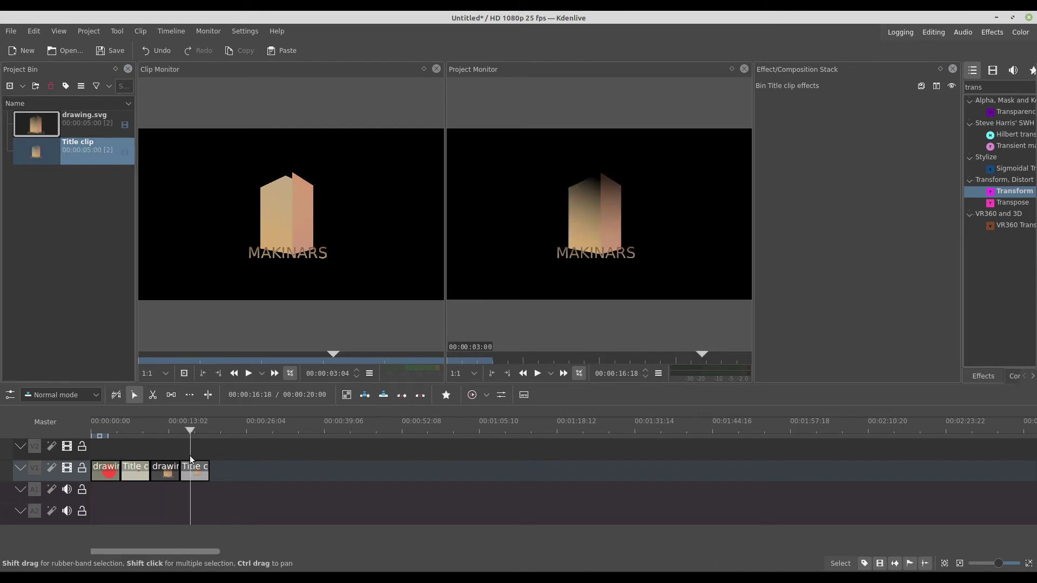
{"action": "double_click", "coordinate": [41, 153]}
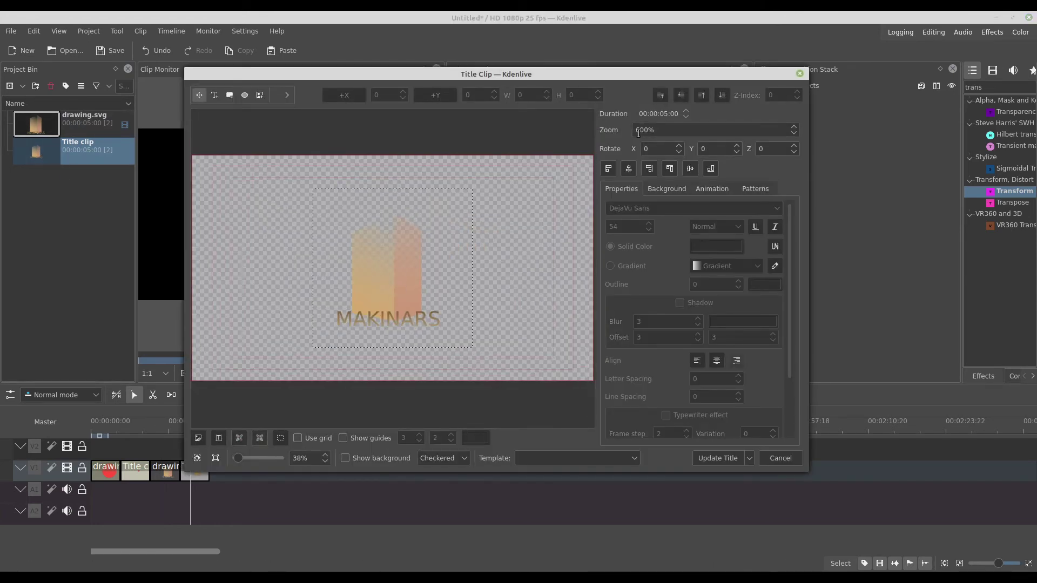
{"action": "type", "text": "1"}
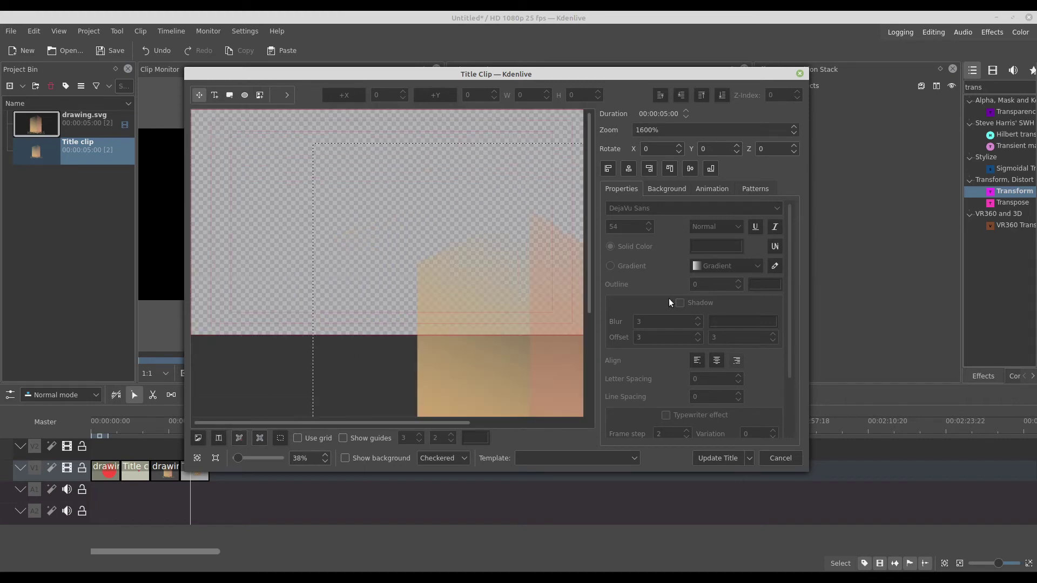
{"action": "left_click", "coordinate": [629, 168]}
{"action": "left_click_drag", "start_coordinate": [412, 373], "coordinate": [475, 242]}
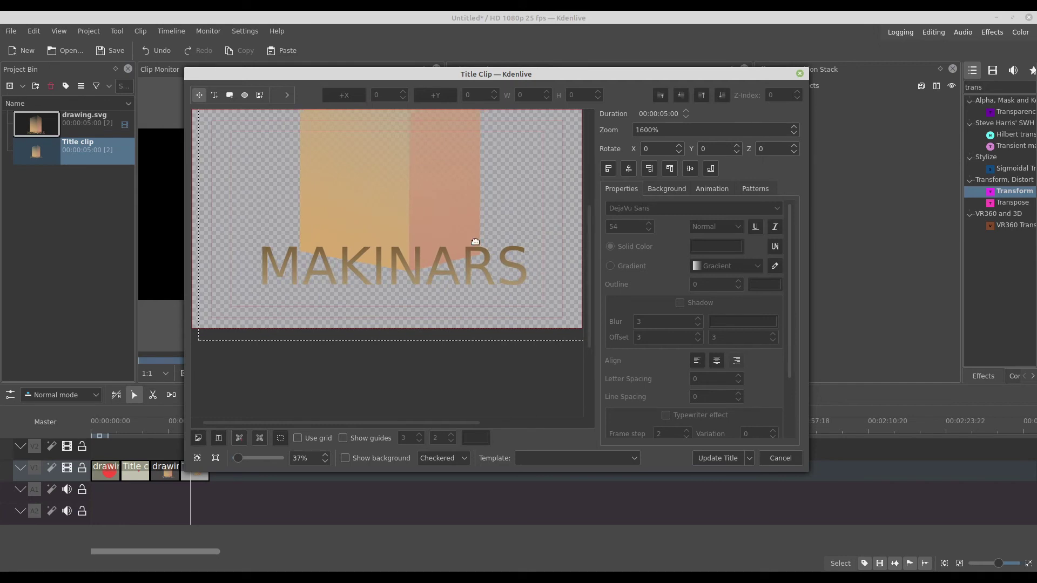
{"action": "left_click", "coordinate": [723, 459]}
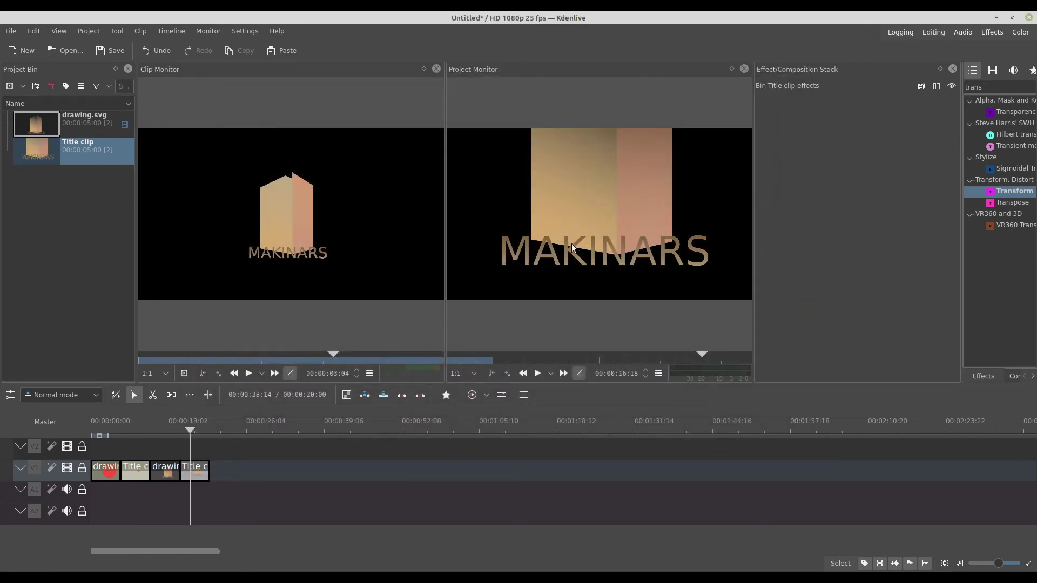
Preview the enlarged title full screen in the Project Monitor, then exit full screen
{"action": "double_click", "coordinate": [595, 226]}
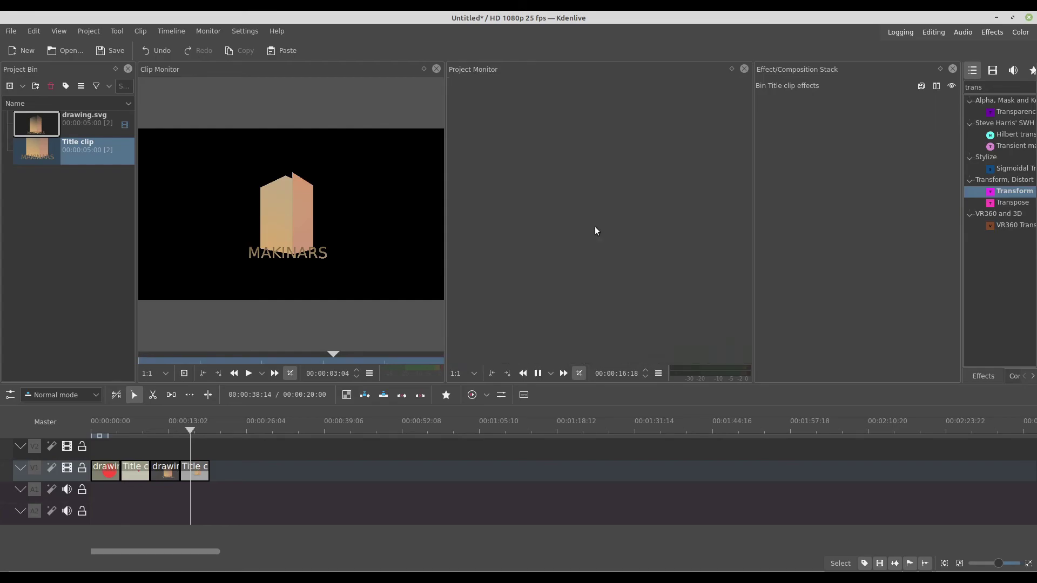
{"action": "right_click", "coordinate": [537, 302]}
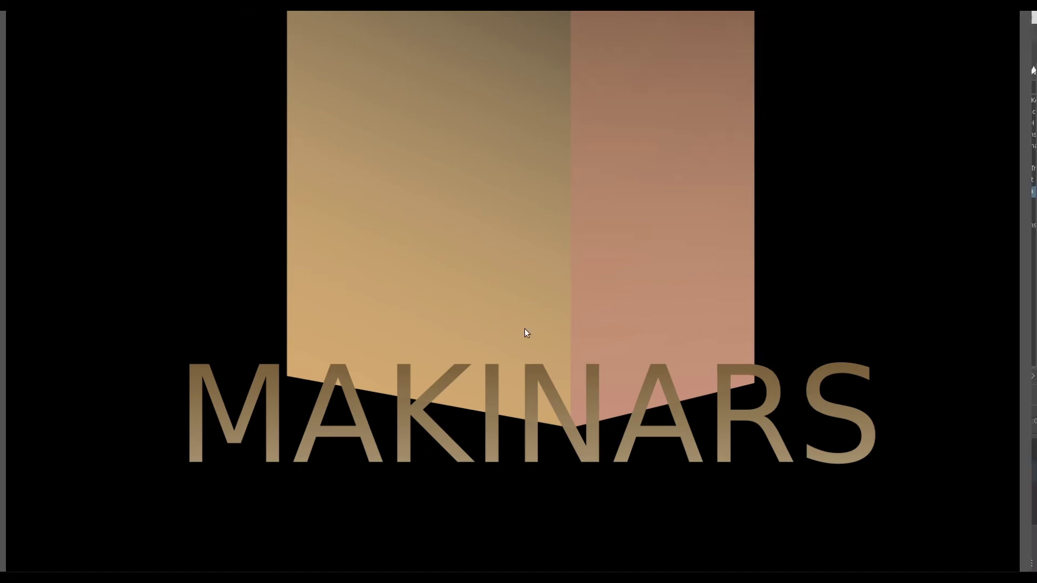
{"action": "double_click", "coordinate": [523, 328]}
In Inkscape, select and delete all logo objects on the page, then return to Kdenlive
{"action": "key", "text": "alt+Tab"}
{"action": "left_click_drag", "start_coordinate": [225, 132], "coordinate": [618, 468]}
{"action": "key", "text": "Delete"}
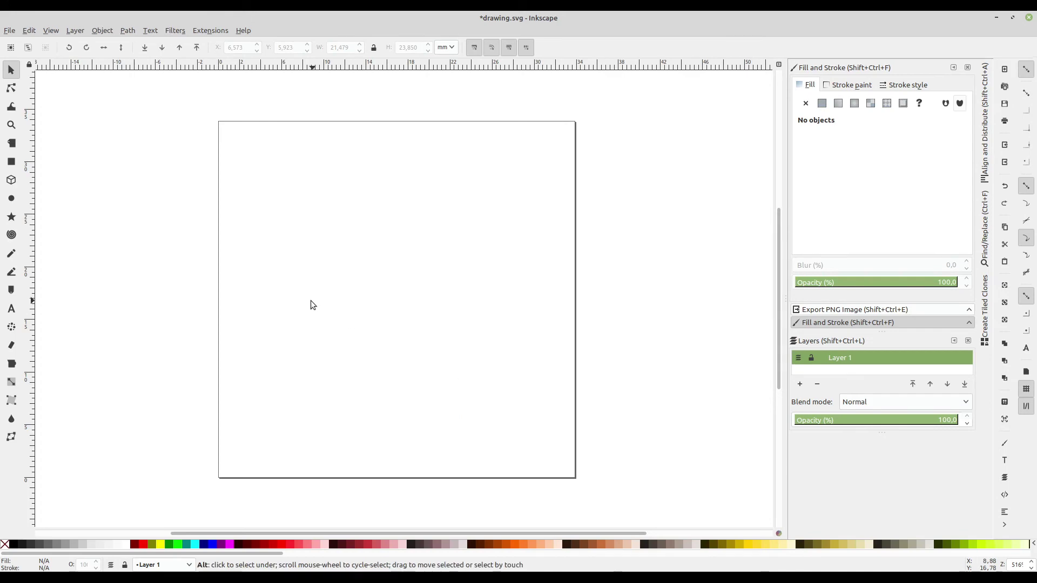
{"action": "key", "text": "alt+Tab"}
{"action": "right_click", "coordinate": [64, 201]}
{"action": "left_click", "coordinate": [34, 192]}
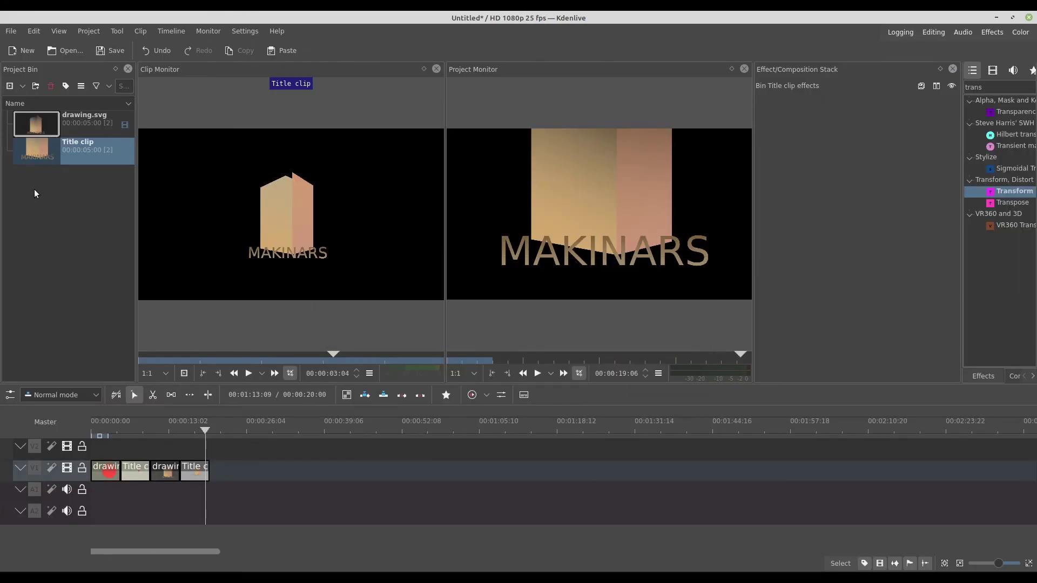
Clear the title canvas and add new text MAKINNARS, positioned lower on the canvas
{"action": "double_click", "coordinate": [41, 152]}
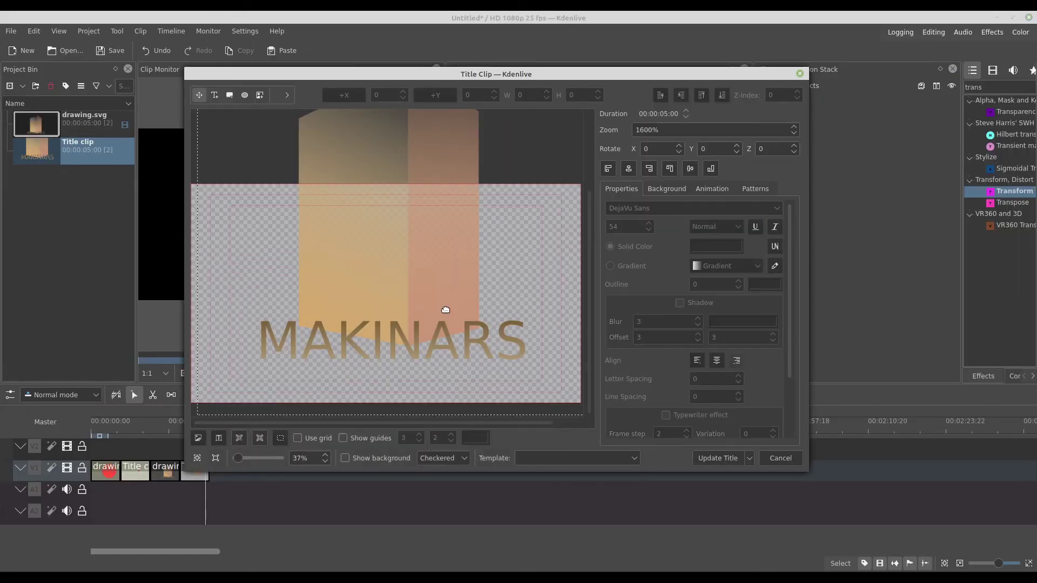
{"action": "key", "text": "Delete"}
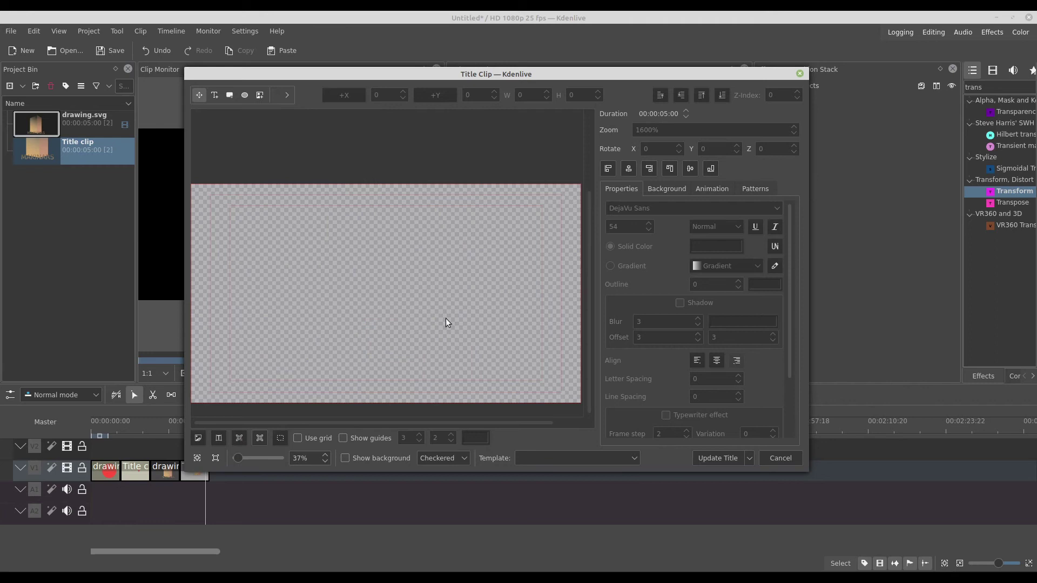
{"action": "left_click", "coordinate": [214, 95]}
{"action": "left_click_drag", "start_coordinate": [278, 239], "coordinate": [486, 346]}
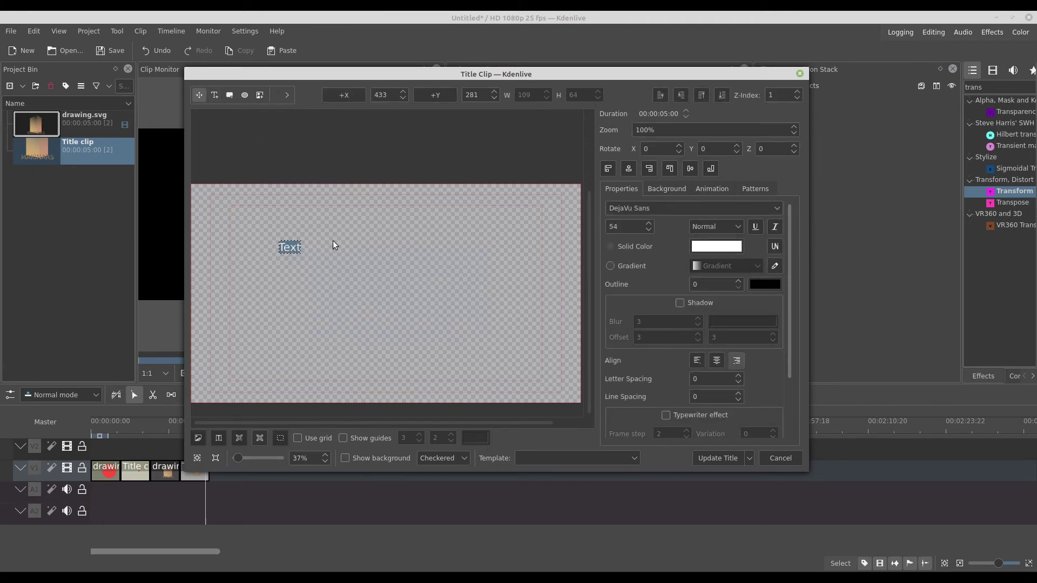
{"action": "type", "text": "MAKINNARS"}
{"action": "left_click_drag", "start_coordinate": [325, 250], "coordinate": [330, 302]}
Set the font size to 200, try a gradient fill, cancel it and close the title editor
{"action": "double_click", "coordinate": [626, 231]}
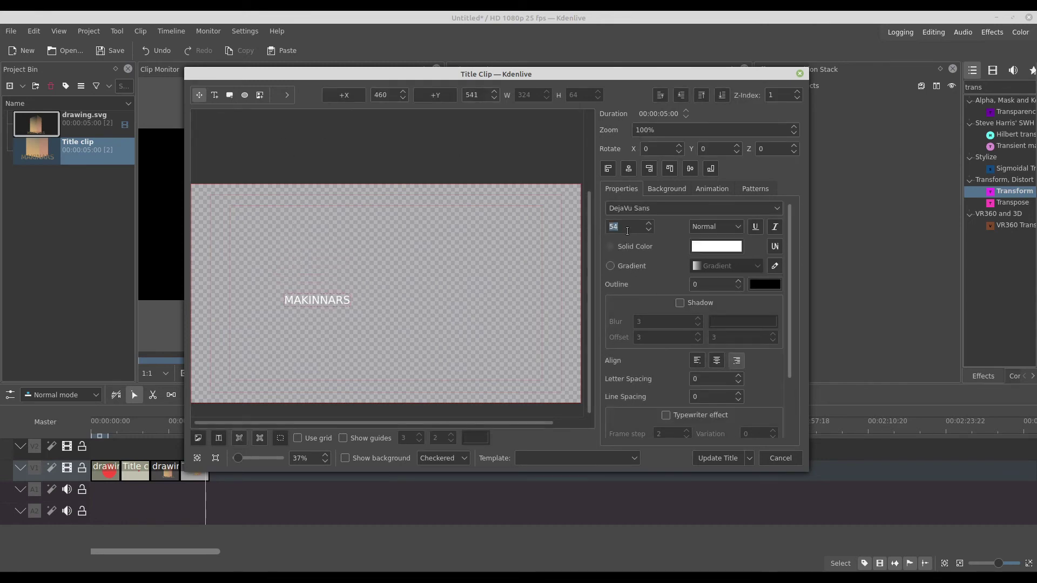
{"action": "type", "text": "200"}
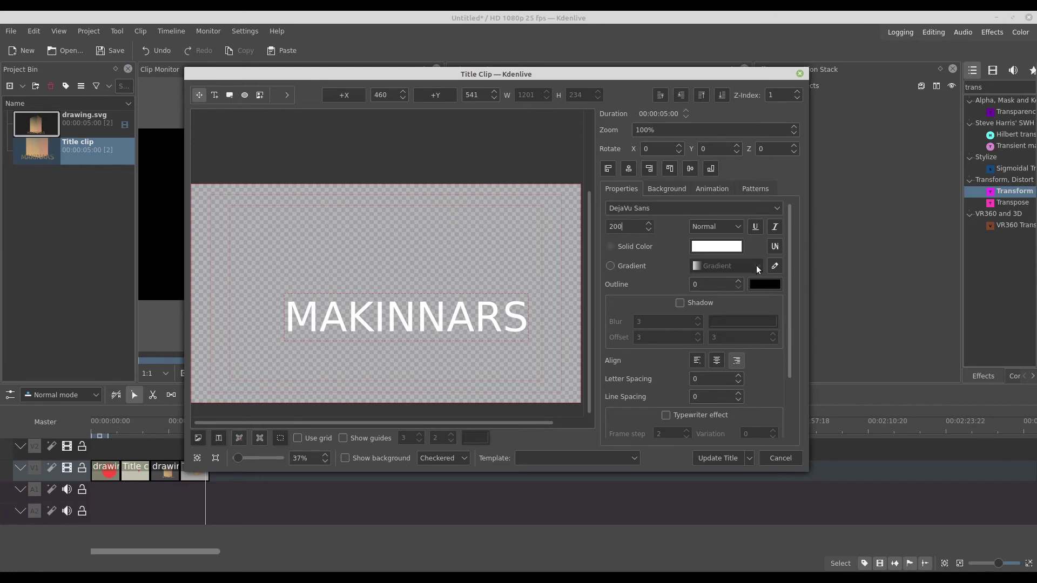
{"action": "left_click", "coordinate": [640, 265]}
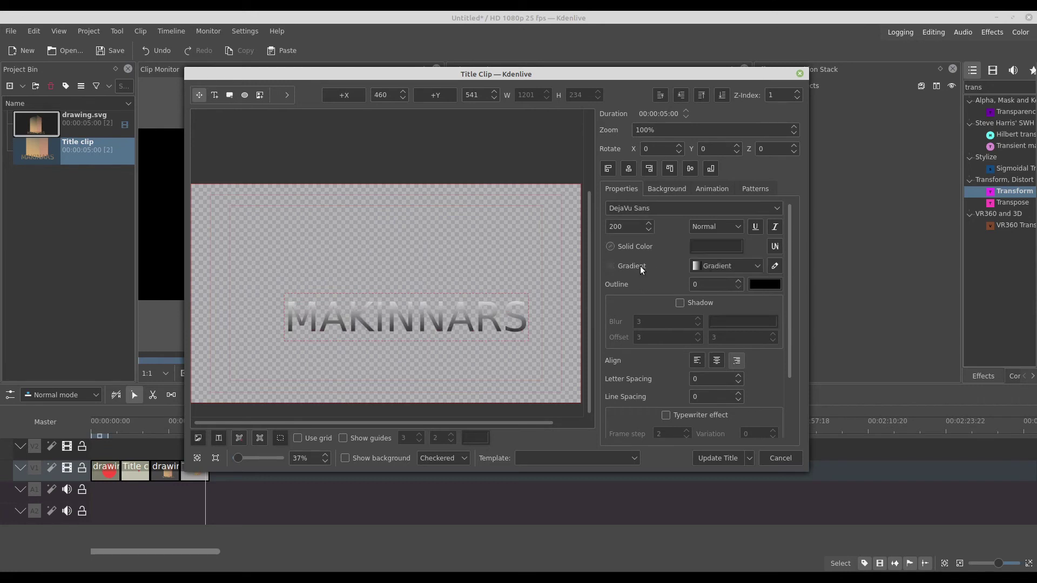
{"action": "left_click", "coordinate": [775, 267]}
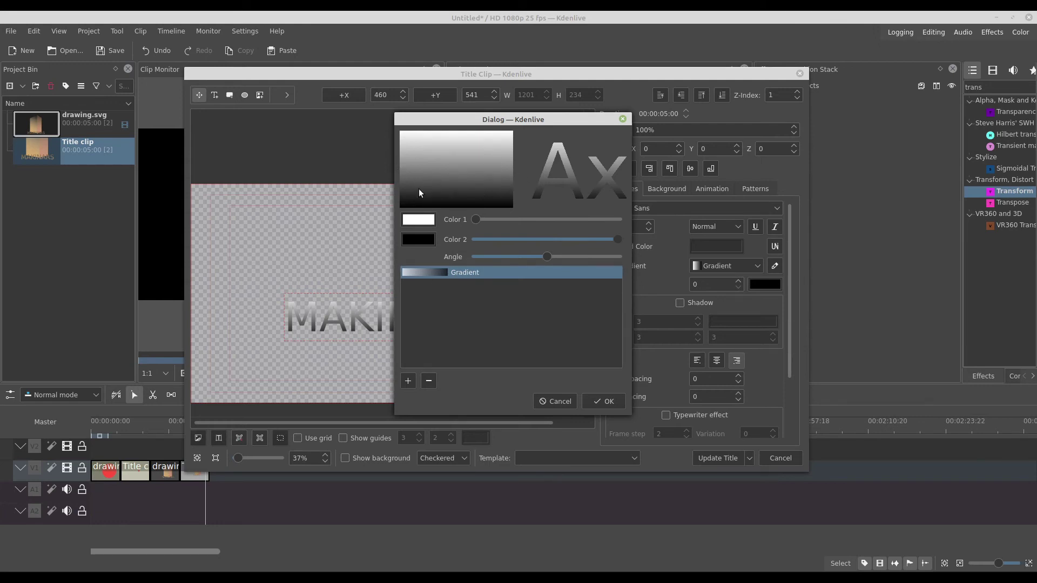
{"action": "left_click", "coordinate": [561, 402]}
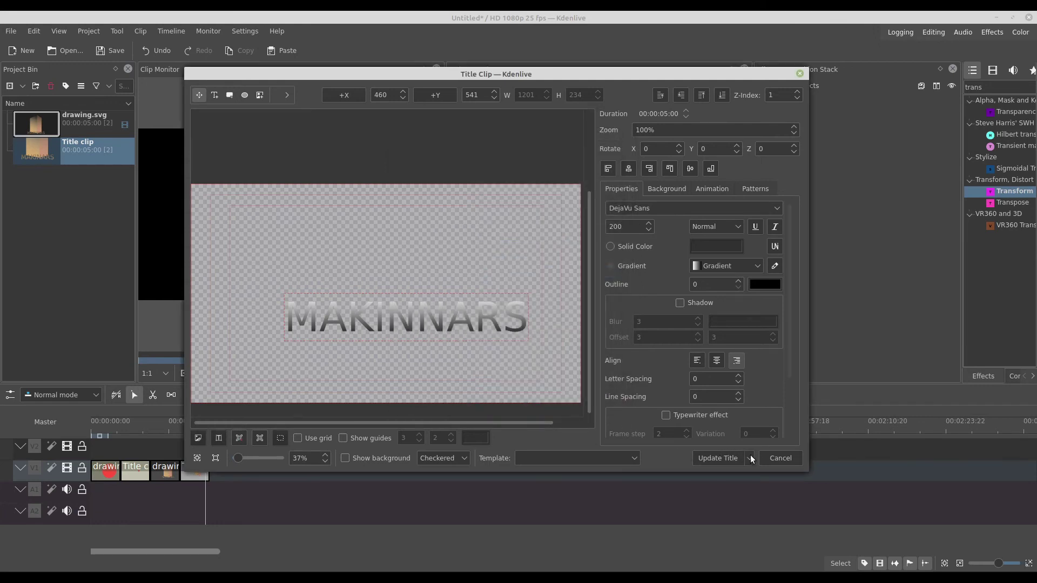
{"action": "left_click", "coordinate": [770, 458]}
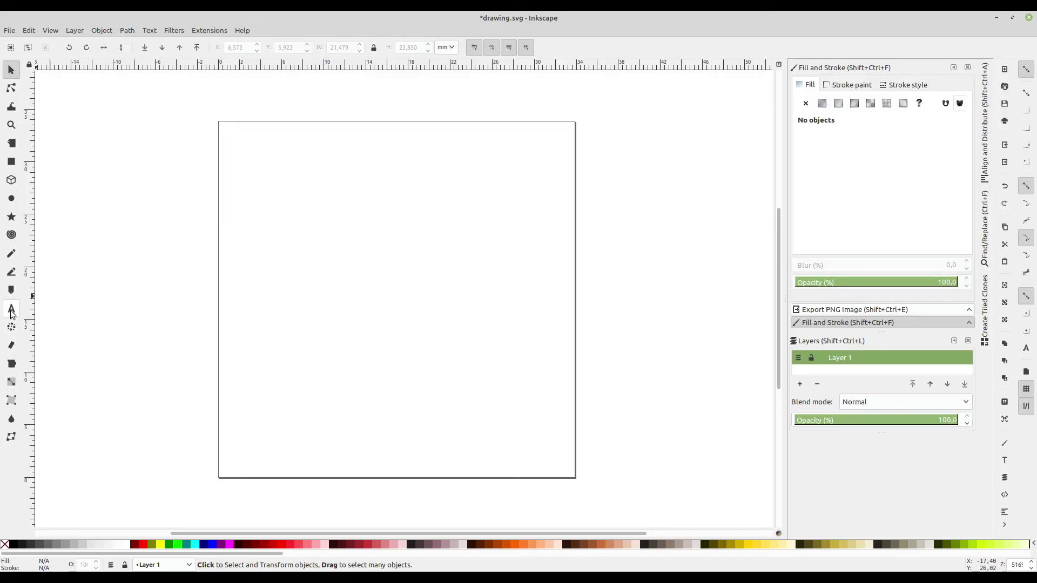
Draw a large circle near the page centre and lay a diagonal linear gradient across it
{"action": "left_click", "coordinate": [11, 310]}
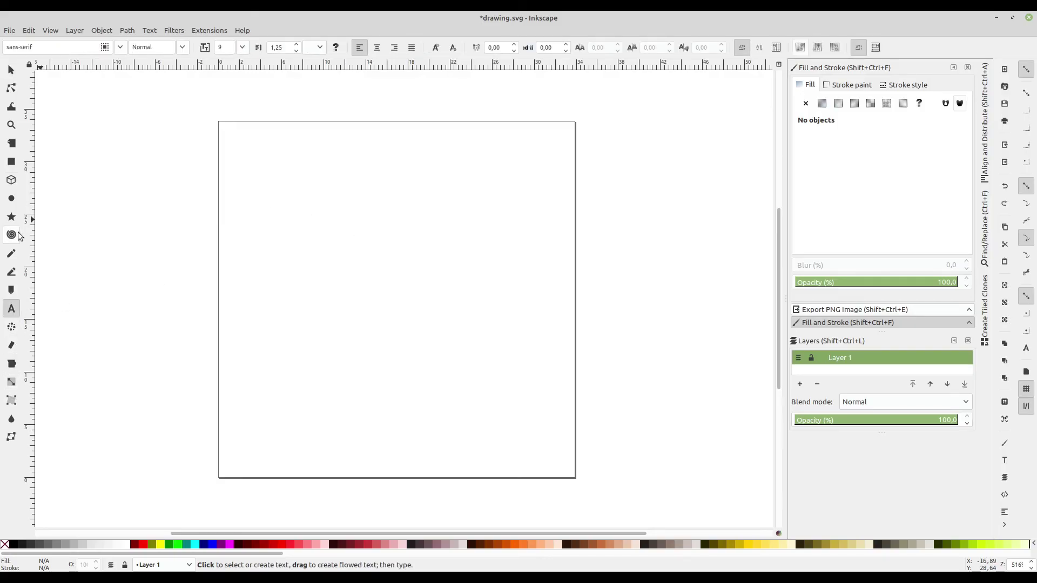
{"action": "left_click", "coordinate": [11, 198]}
{"action": "mouse_move", "coordinate": [426, 304]}
{"action": "left_mouse_down"}
{"action": "mouse_move", "coordinate": [414, 295]}
{"action": "mouse_move", "coordinate": [517, 417]}
{"action": "left_mouse_up"}
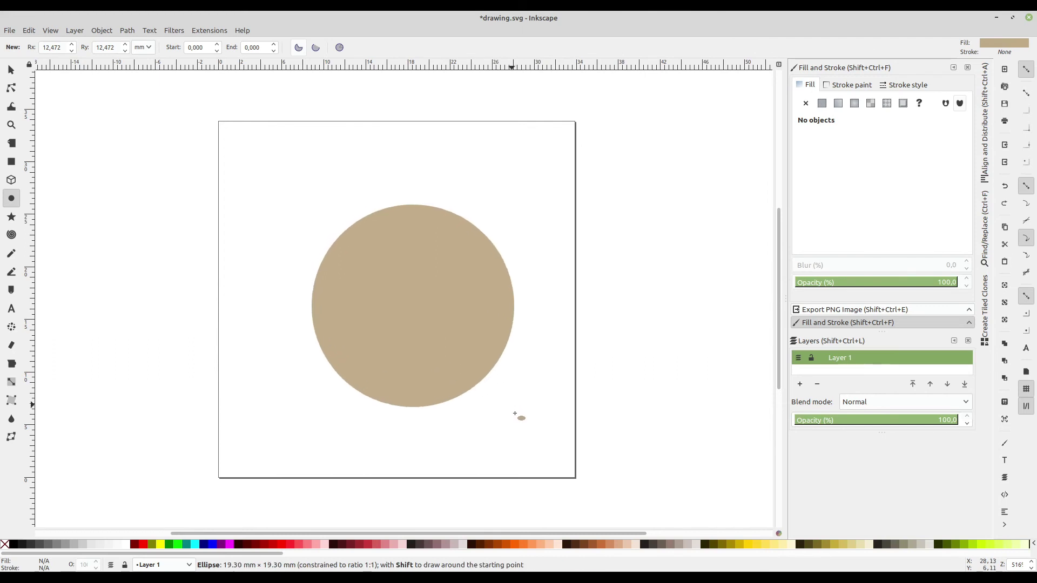
{"action": "left_click", "coordinate": [12, 382]}
{"action": "left_click_drag", "start_coordinate": [354, 223], "coordinate": [474, 387]}
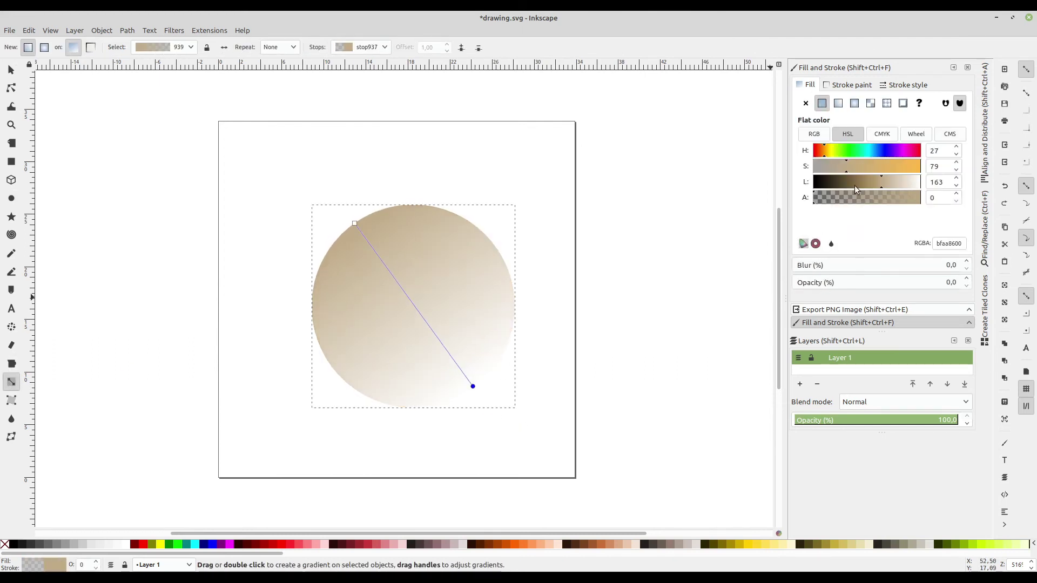
Add a green middle gradient stop and make the start stop fully saturated red
{"action": "double_click", "coordinate": [411, 302]}
{"action": "left_click", "coordinate": [862, 150]}
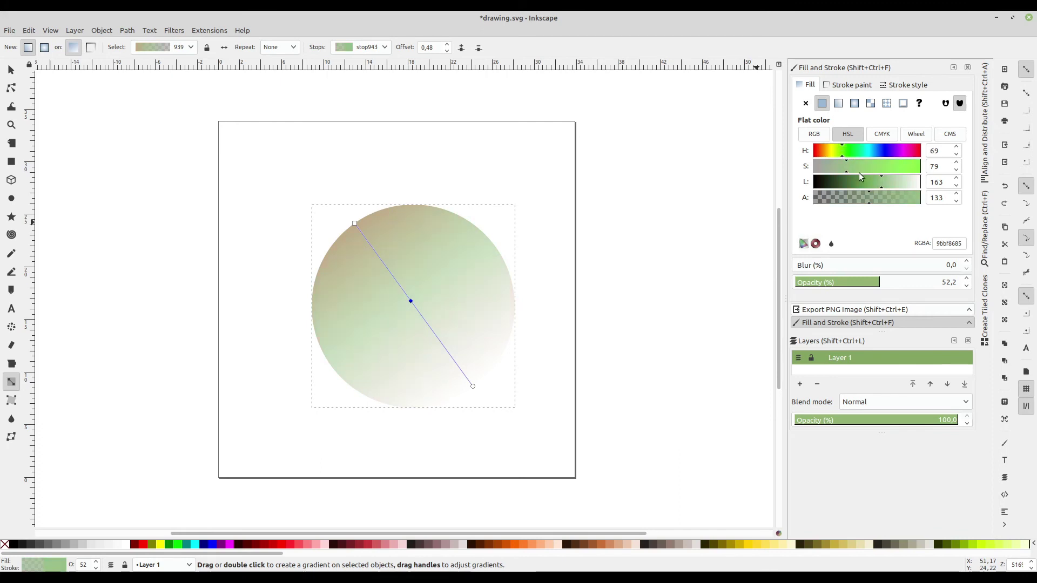
{"action": "left_click", "coordinate": [354, 224]}
{"action": "left_click", "coordinate": [920, 150]}
{"action": "left_click_drag", "start_coordinate": [909, 167], "coordinate": [923, 168]}
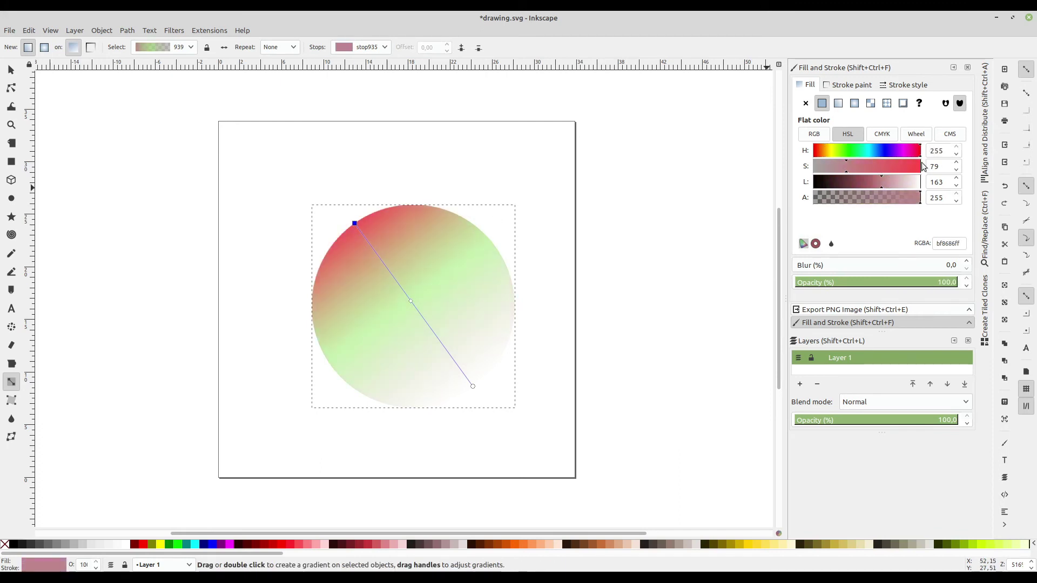
Add a lower purple stop made fully transparent, then save drawing.svg
{"action": "double_click", "coordinate": [439, 341]}
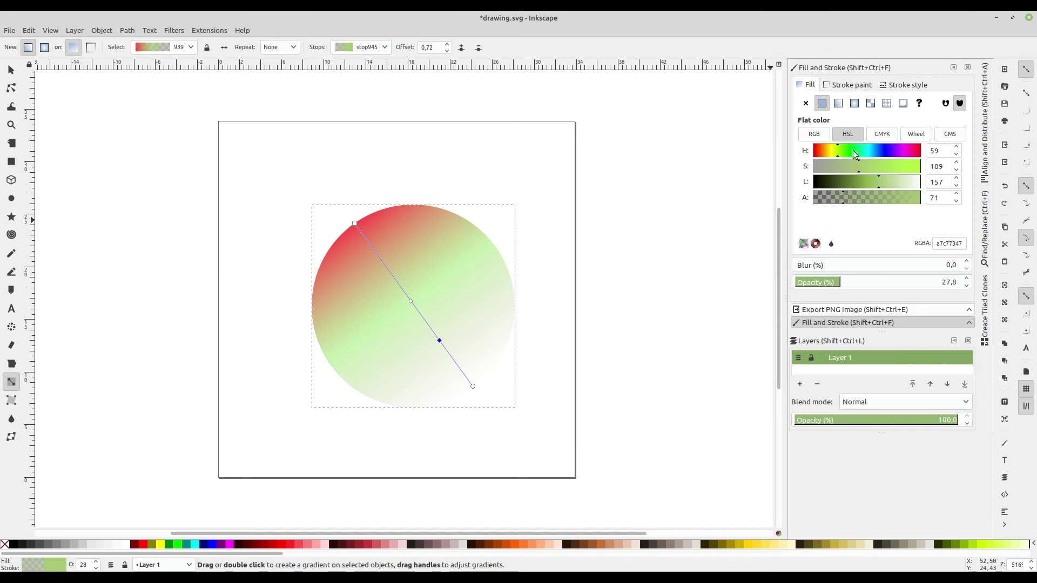
{"action": "left_click_drag", "start_coordinate": [853, 150], "coordinate": [892, 150]}
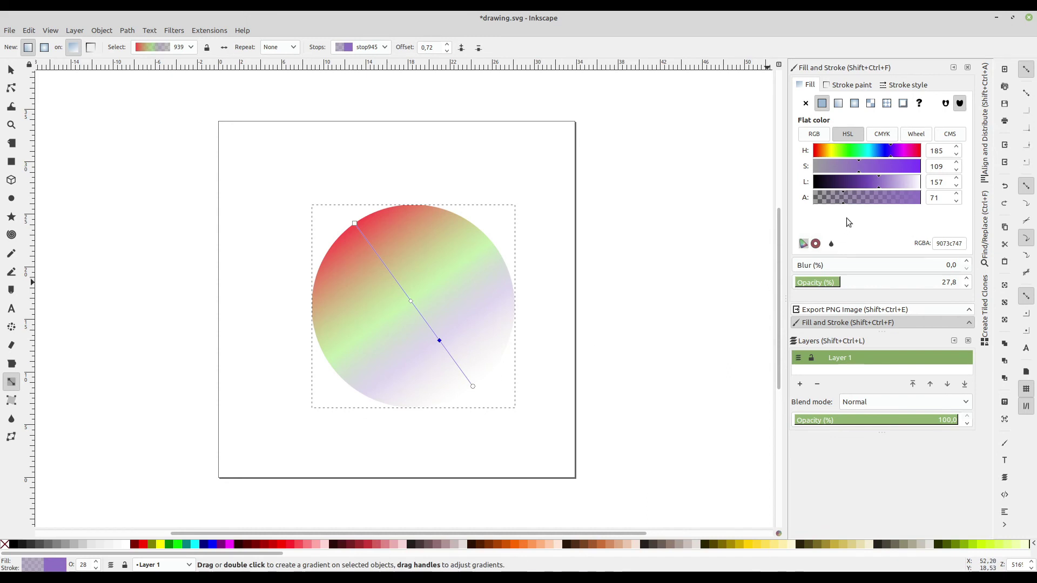
{"action": "left_click_drag", "start_coordinate": [840, 196], "coordinate": [787, 204]}
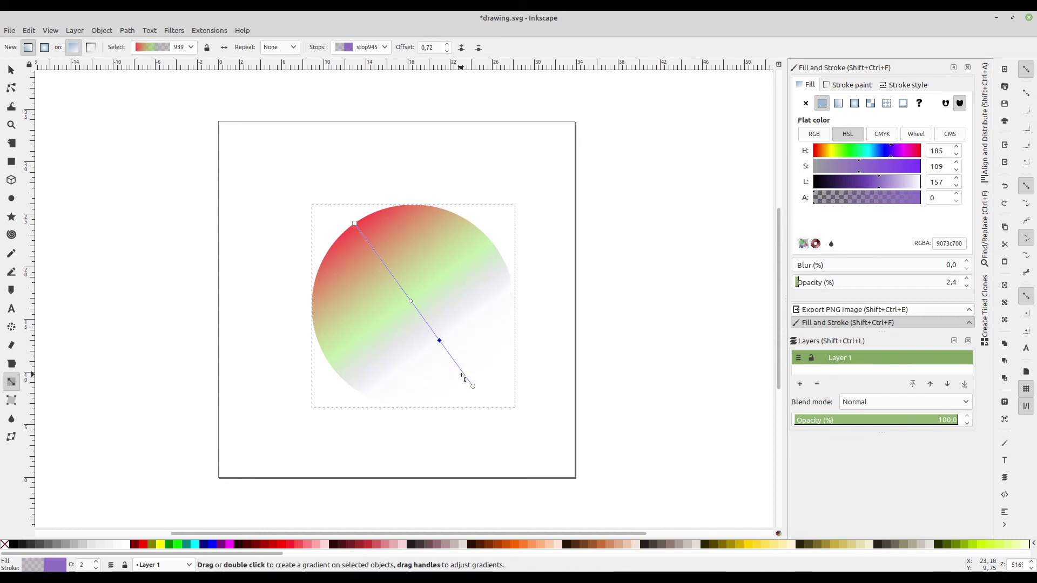
{"action": "key", "text": "ctrl+s"}
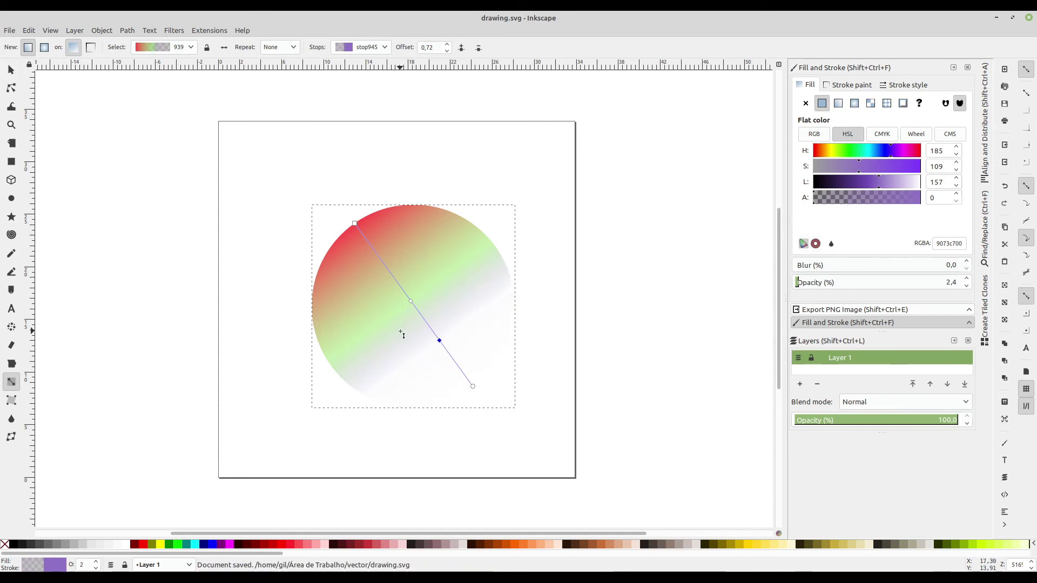
Shift the circle image left in the Title clip, update it, and delete the drawing.svg clip
{"action": "right_click", "coordinate": [73, 232]}
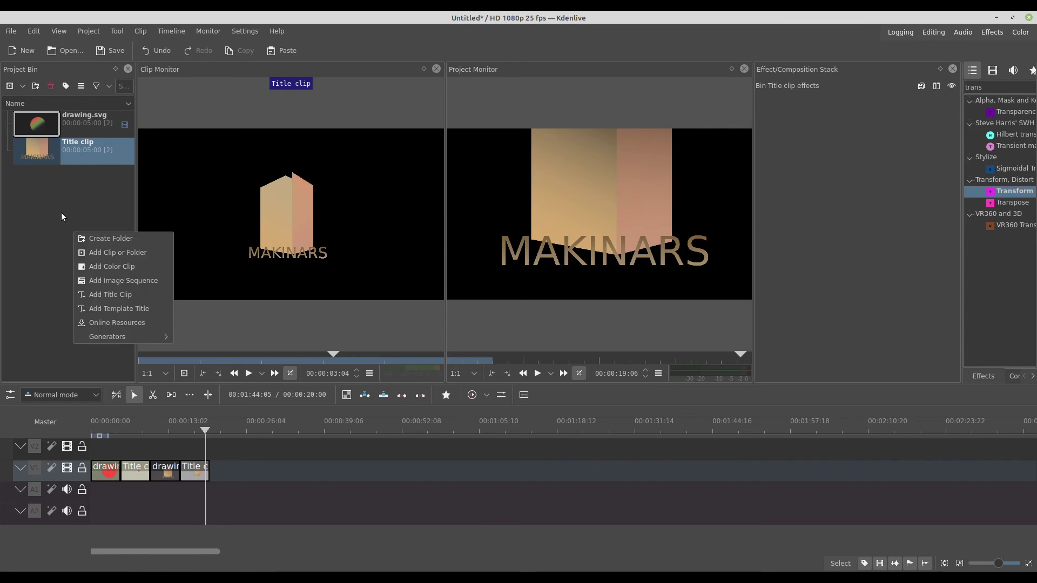
{"action": "left_click", "coordinate": [65, 156]}
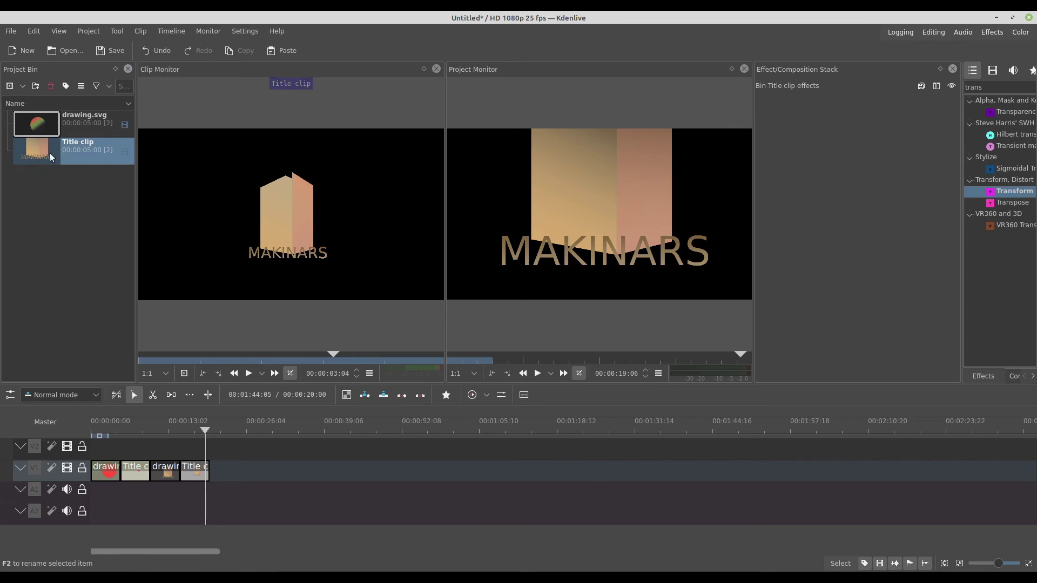
{"action": "double_click", "coordinate": [50, 154]}
{"action": "left_click_drag", "start_coordinate": [359, 250], "coordinate": [329, 276]}
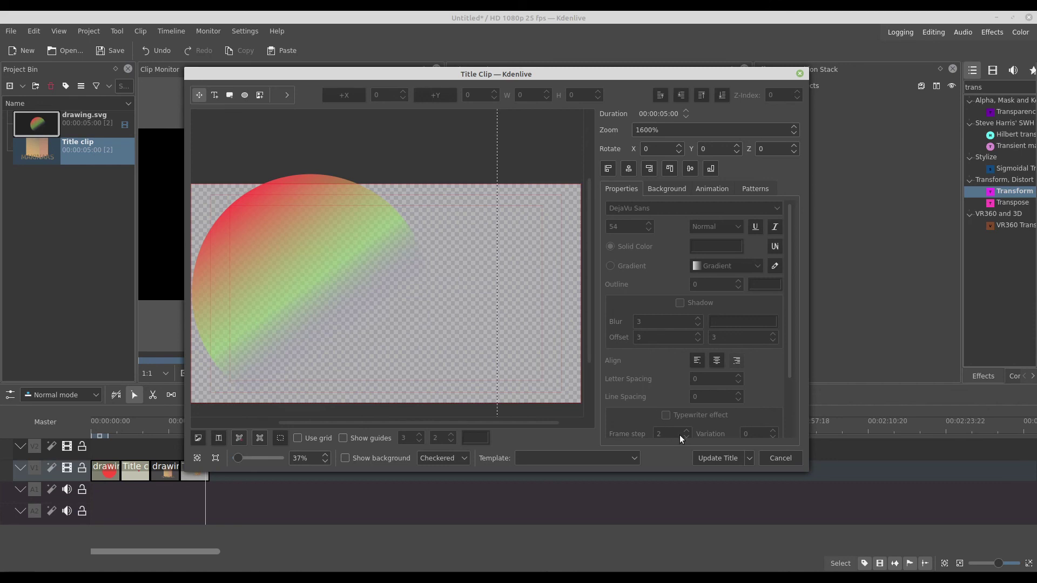
{"action": "left_click", "coordinate": [708, 457]}
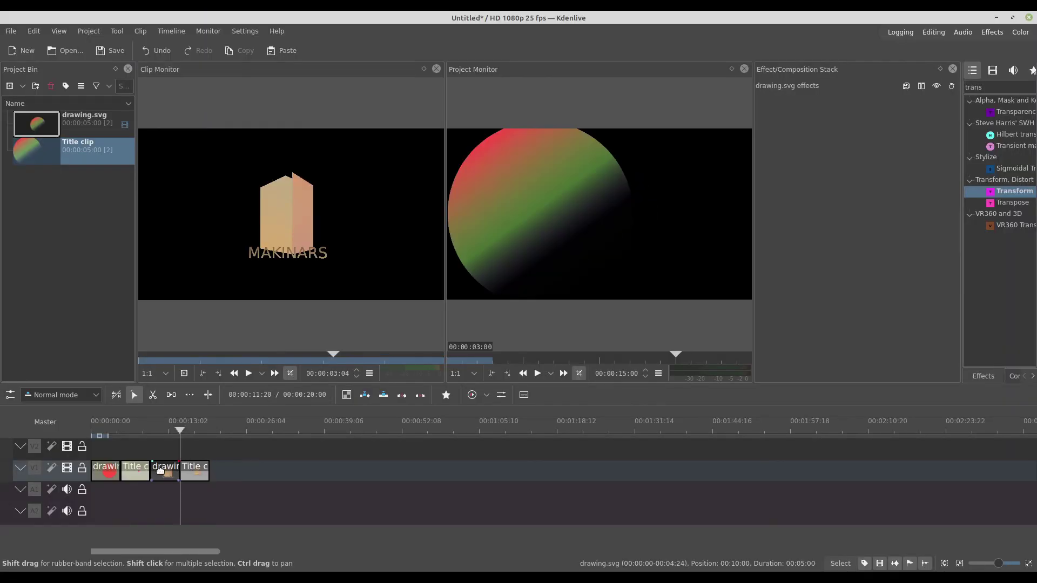
{"action": "key", "text": "Delete"}
{"action": "key", "text": "Delete"}
{"action": "left_click", "coordinate": [114, 474]}
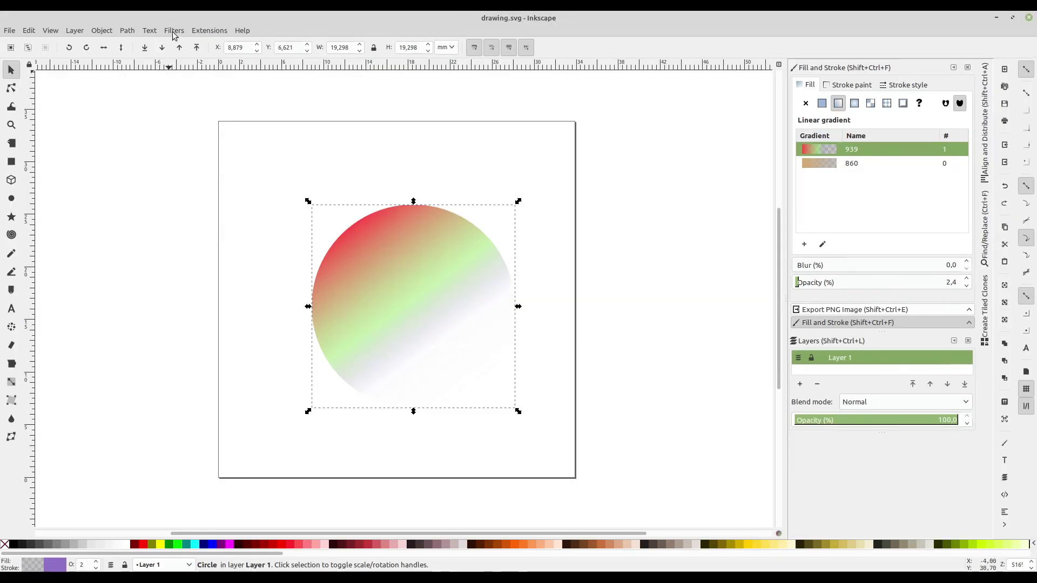
Browse the Filters menu in Inkscape and close it without applying a filter
{"action": "left_click", "coordinate": [173, 31]}
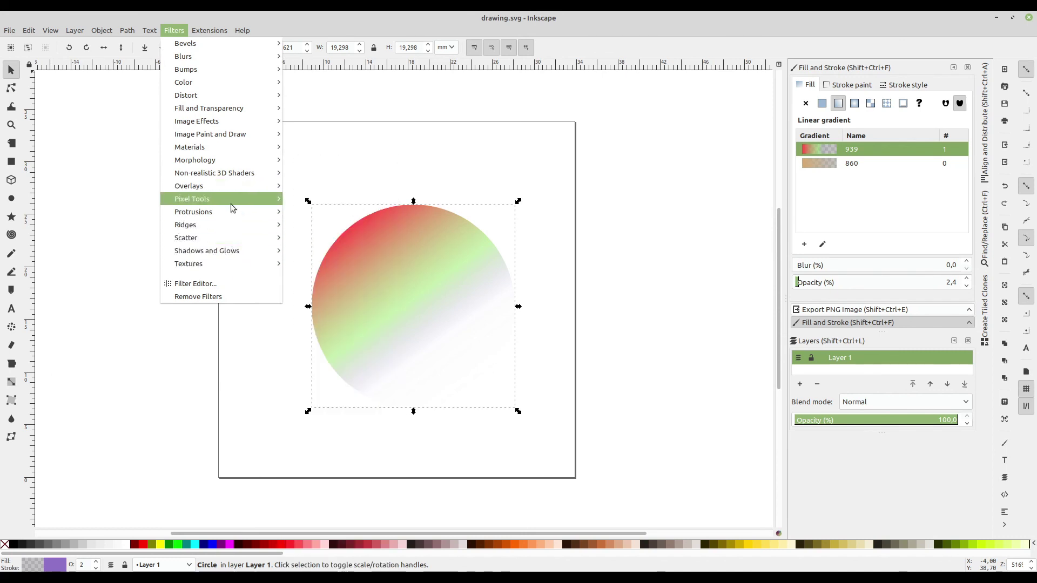
{"action": "mouse_move", "coordinate": [231, 203]}
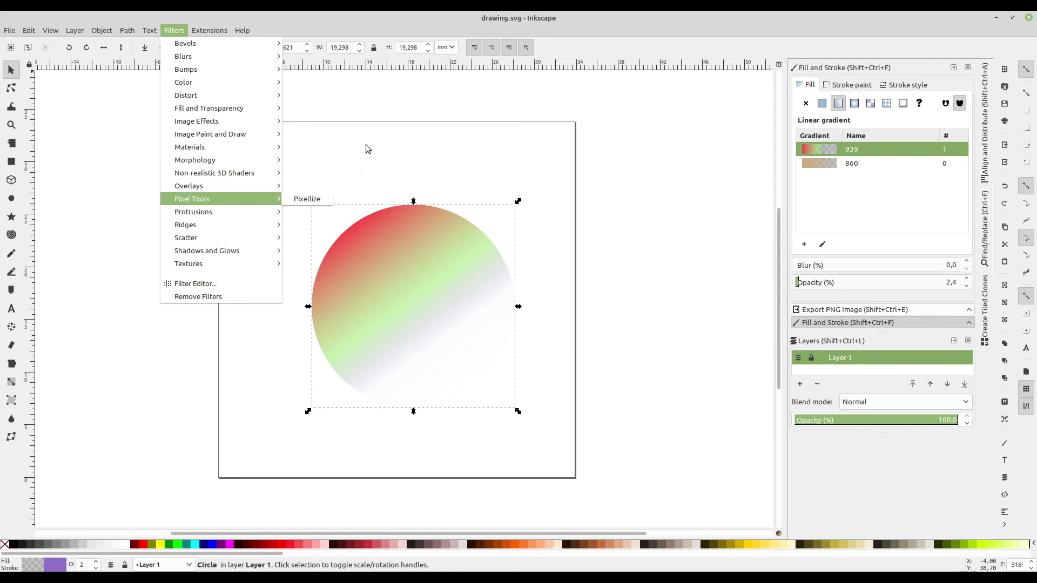
{"action": "left_click", "coordinate": [341, 120]}
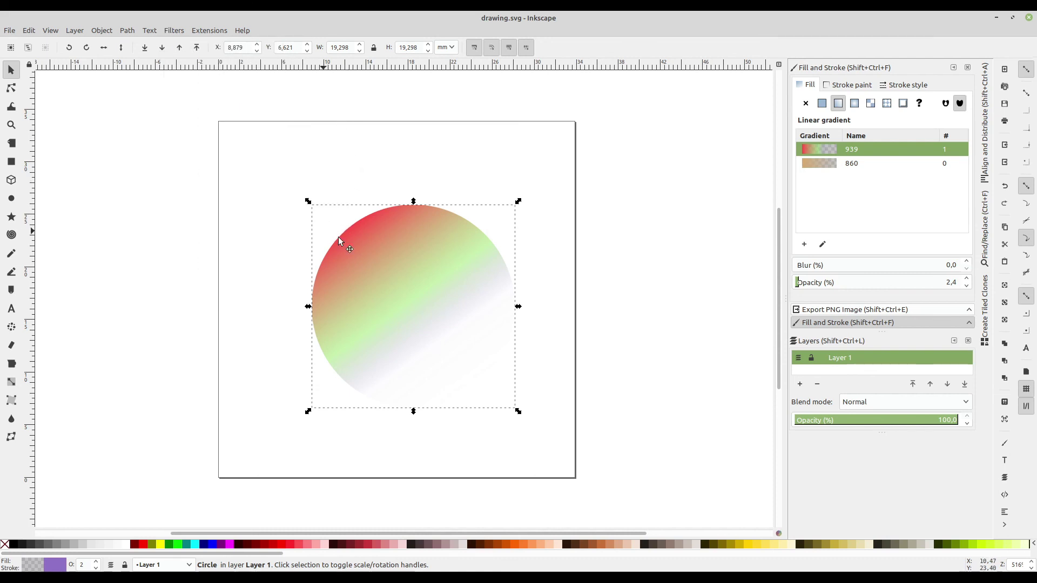
Type MAKINARS above the circle, convert it to paths and drag it onto the circle
{"action": "left_click", "coordinate": [11, 308]}
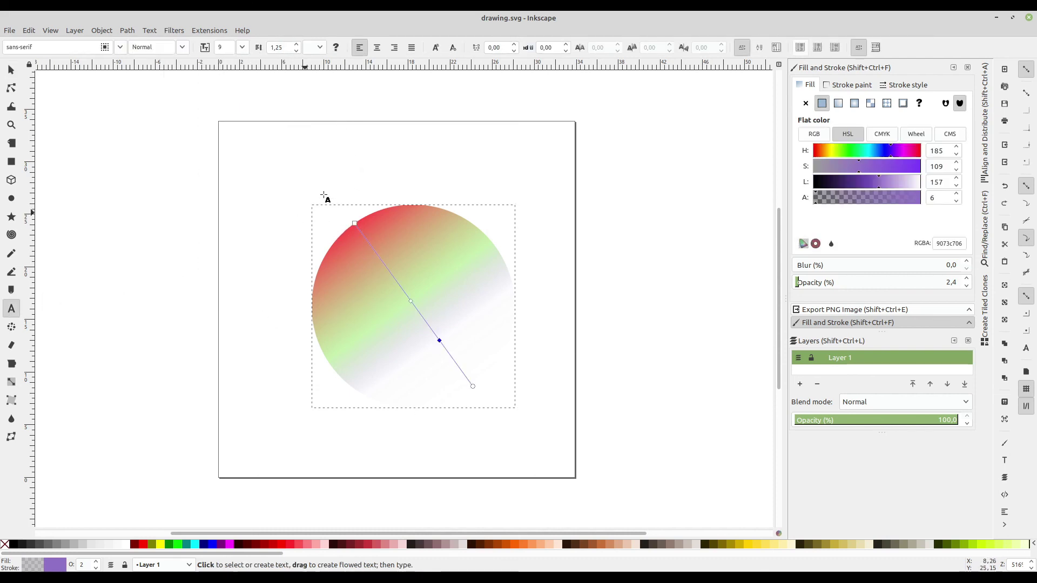
{"action": "left_click_drag", "start_coordinate": [287, 134], "coordinate": [493, 223]}
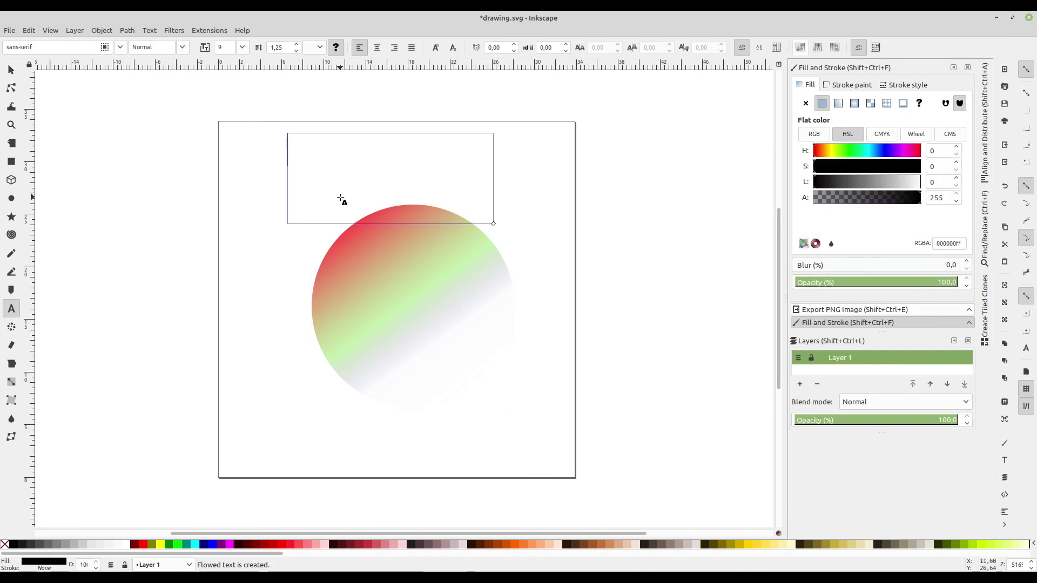
{"action": "type", "text": "MAKINARS"}
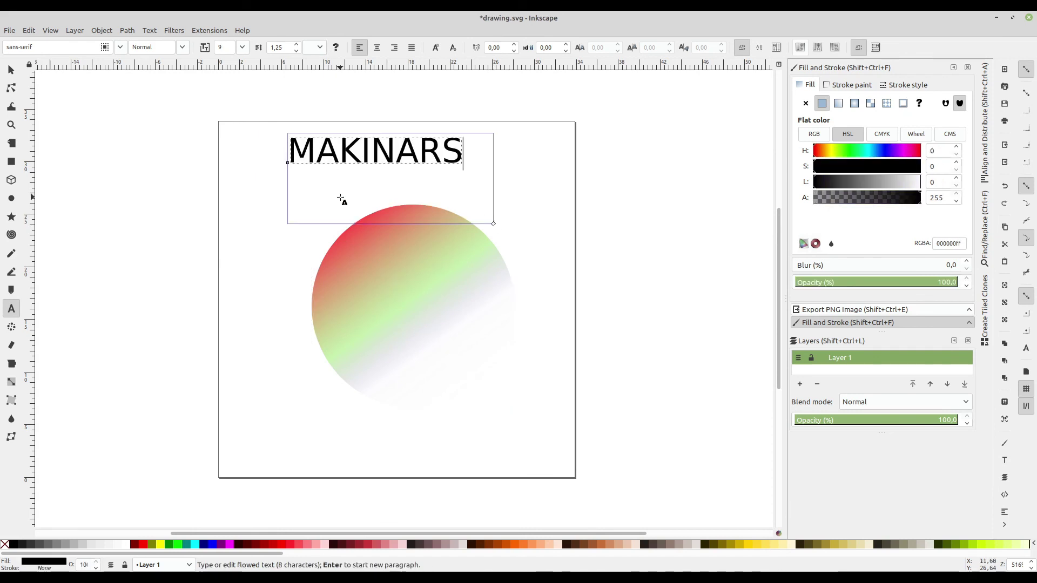
{"action": "left_click", "coordinate": [12, 70]}
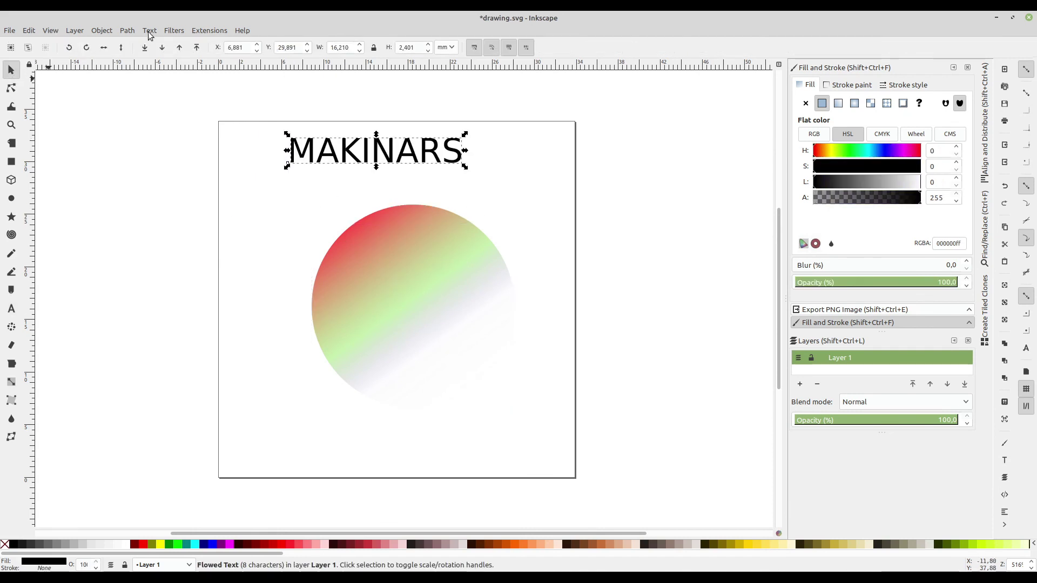
{"action": "left_click", "coordinate": [126, 32]}
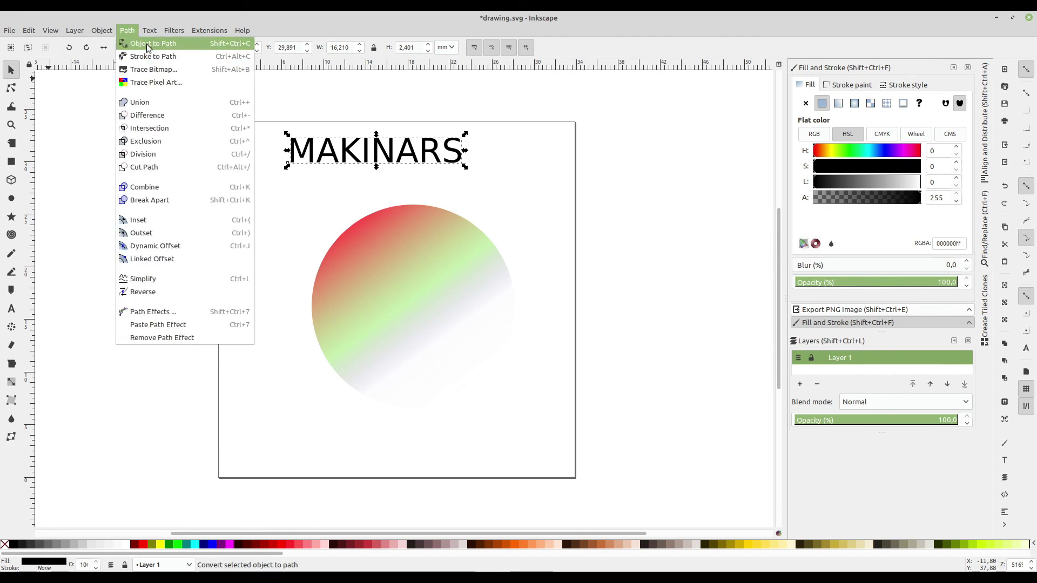
{"action": "left_click", "coordinate": [144, 49]}
{"action": "left_click_drag", "start_coordinate": [412, 157], "coordinate": [449, 358]}
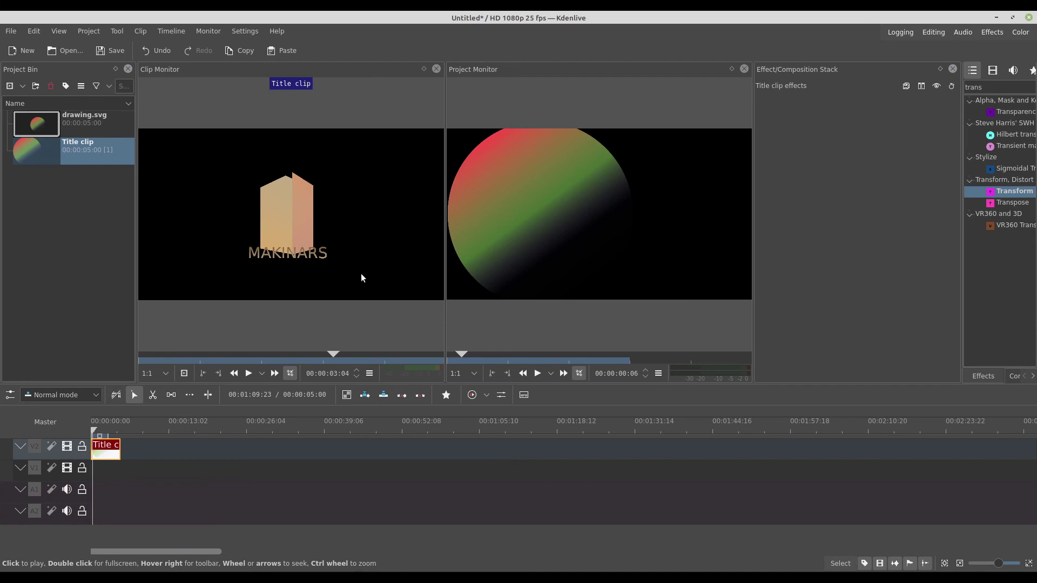